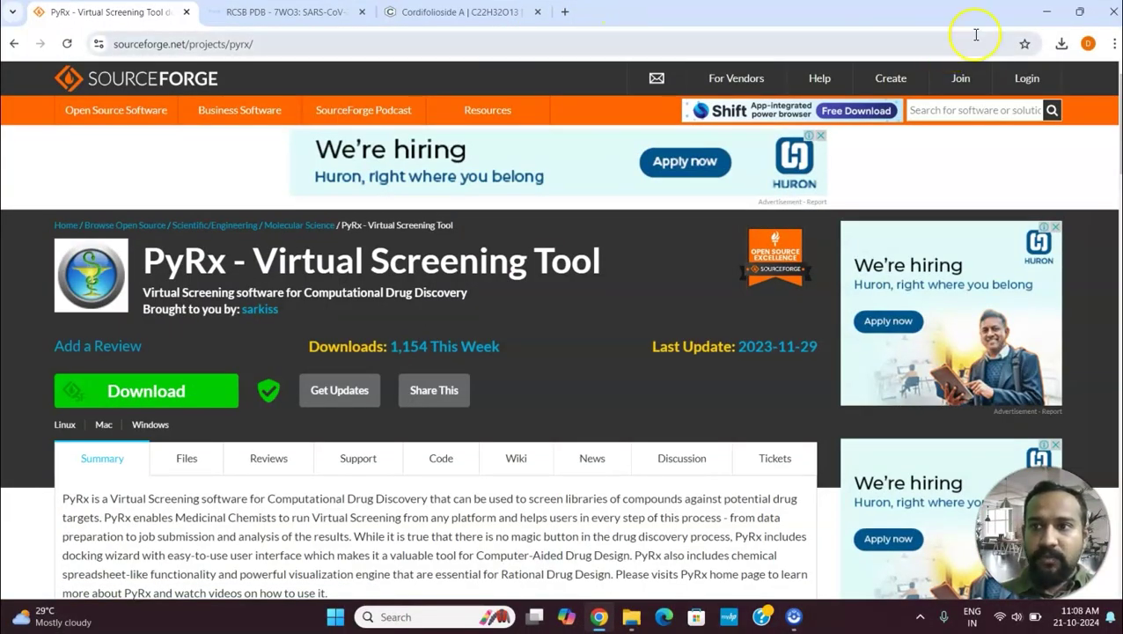
Step: Google 'PyRx', open the official pyrx.sourceforge.io site and choose the Free version
left_click(1114, 18)
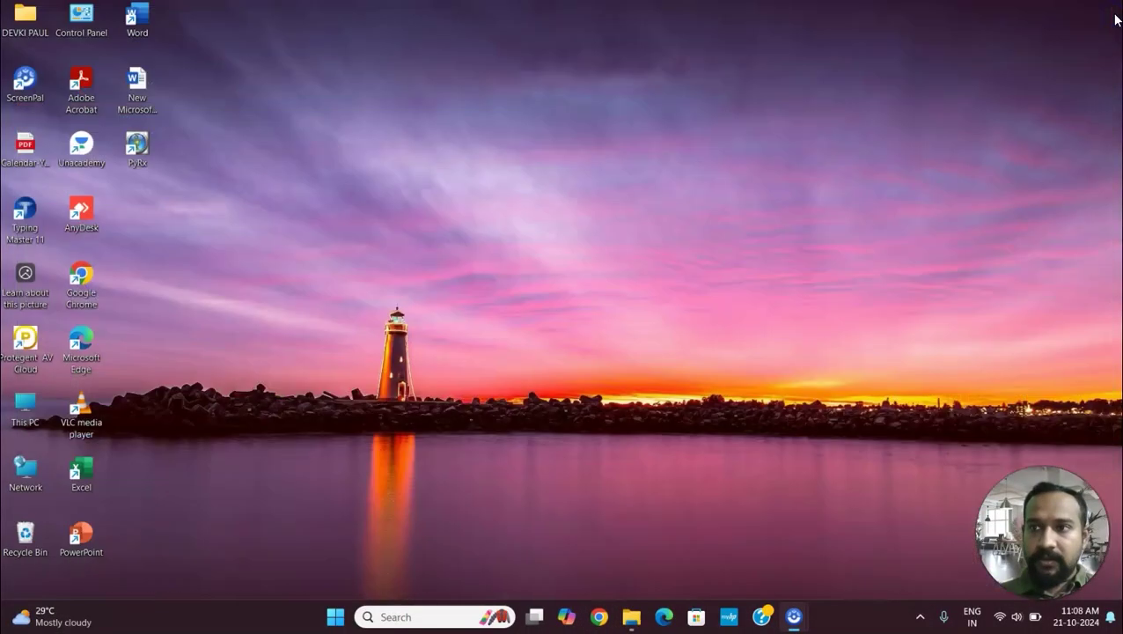
left_click(597, 618)
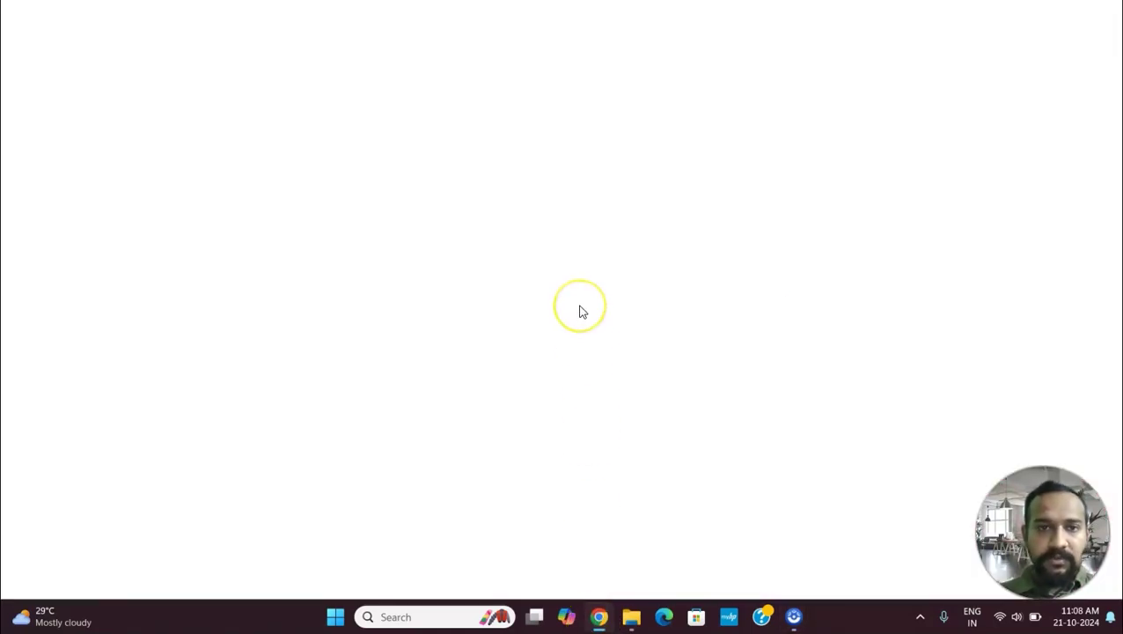
left_click(490, 305)
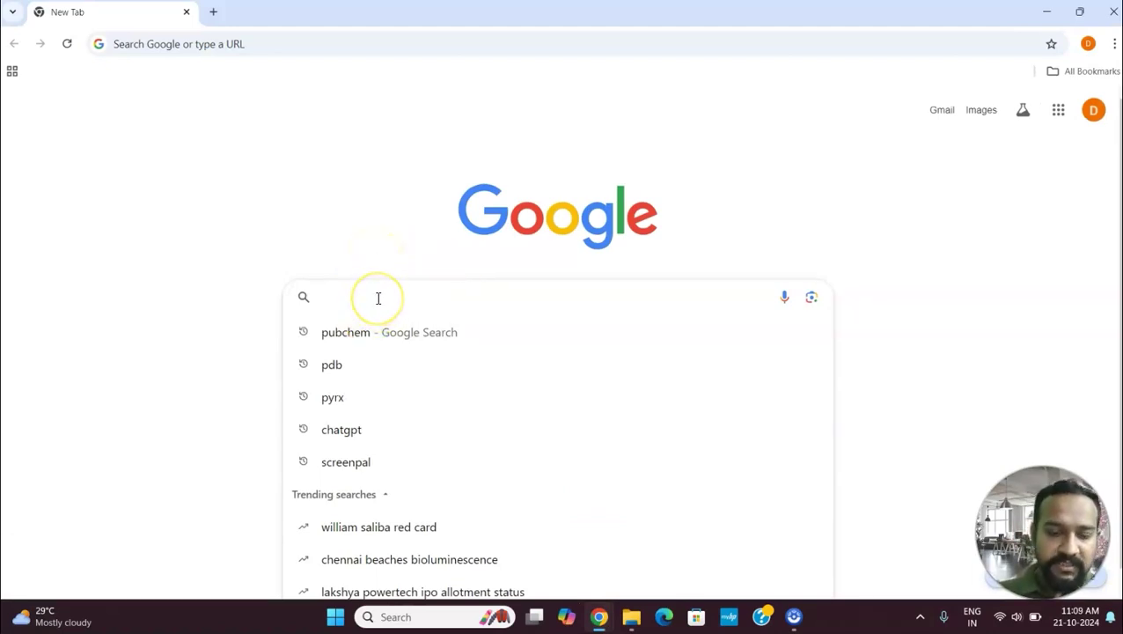
type("PyRx")
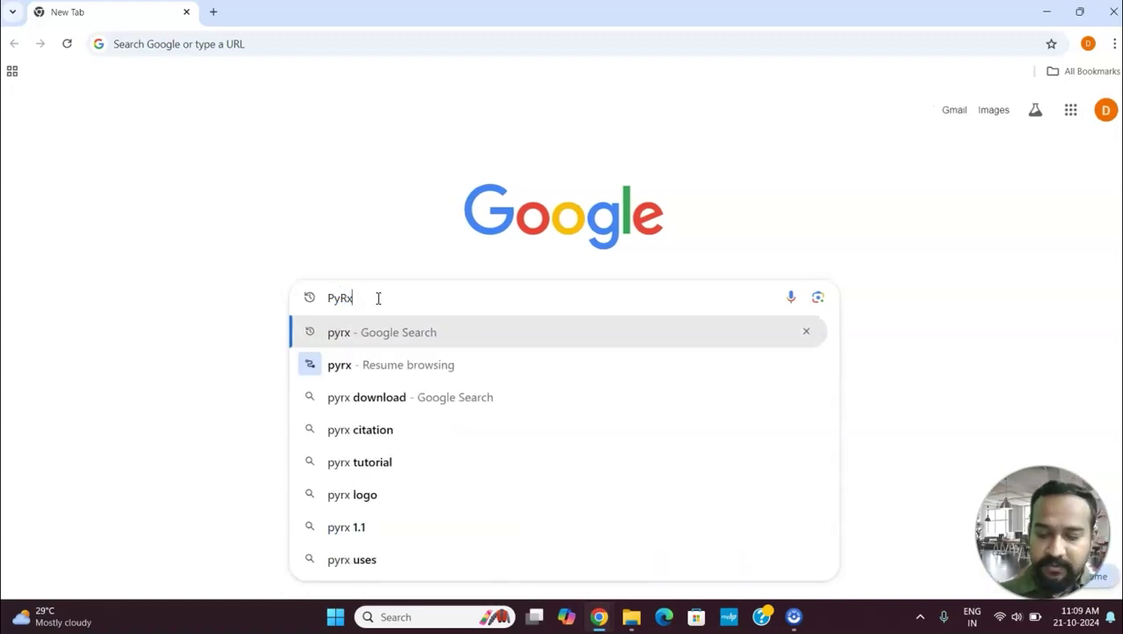
key("Return")
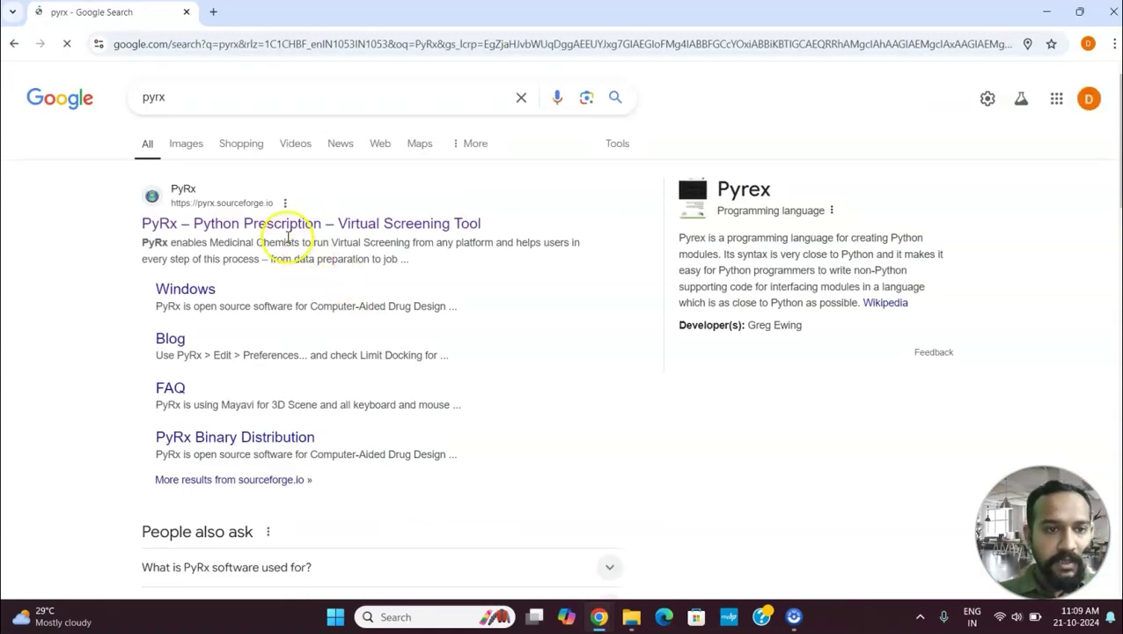
left_click(305, 226)
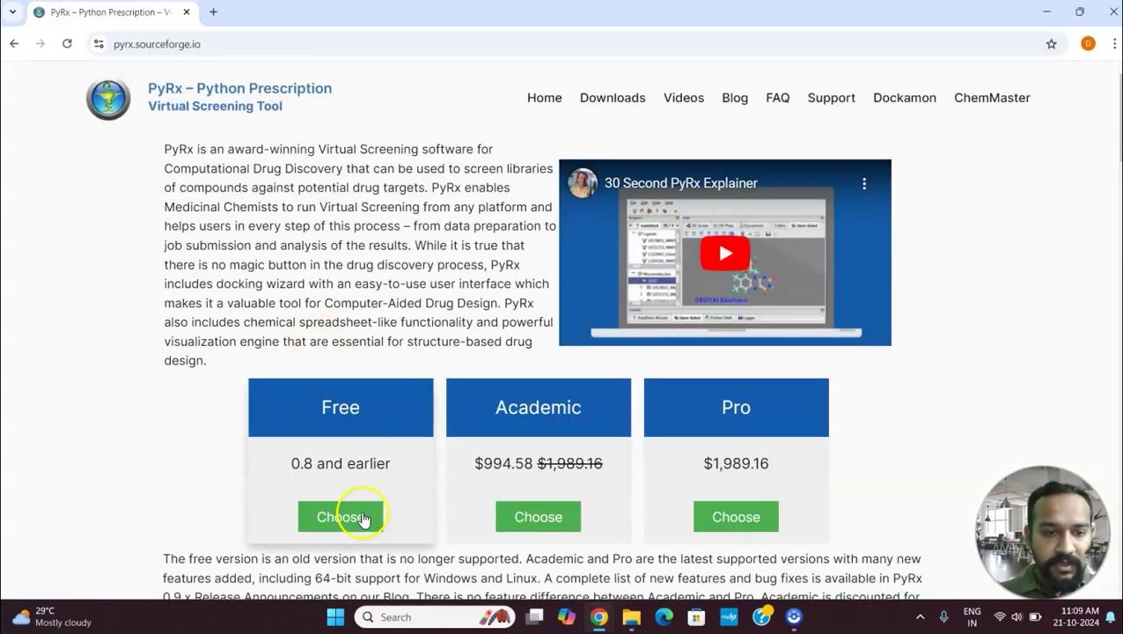
left_click(345, 520)
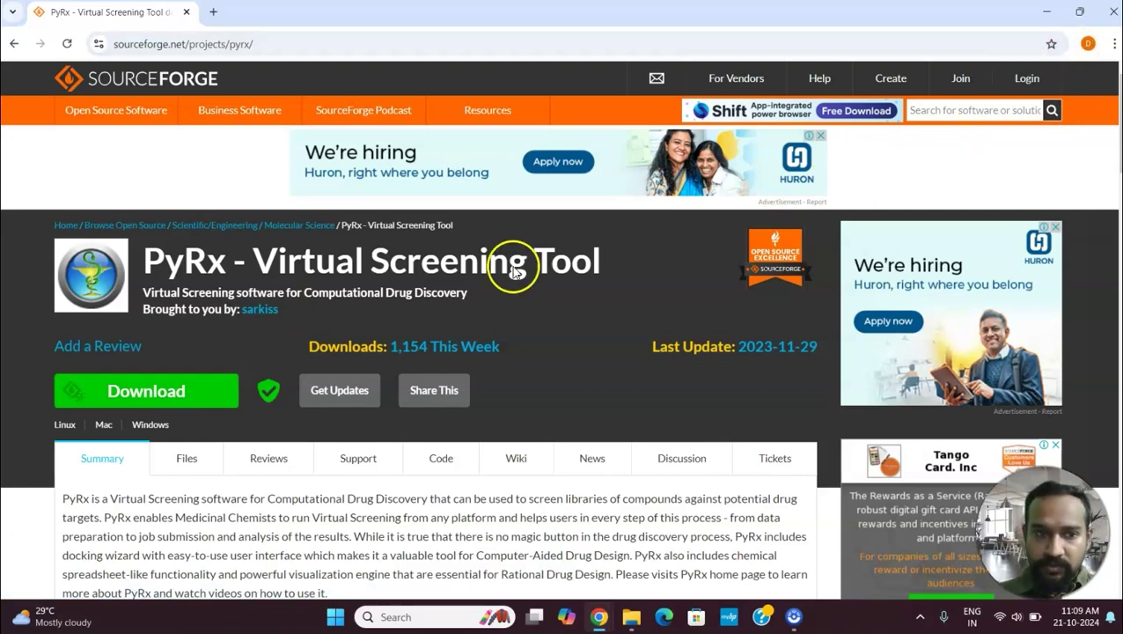
Step: Download the 92.1 MB PyRx-0.8-Setup.exe installer from SourceForge and check that it finished
left_click(176, 393)
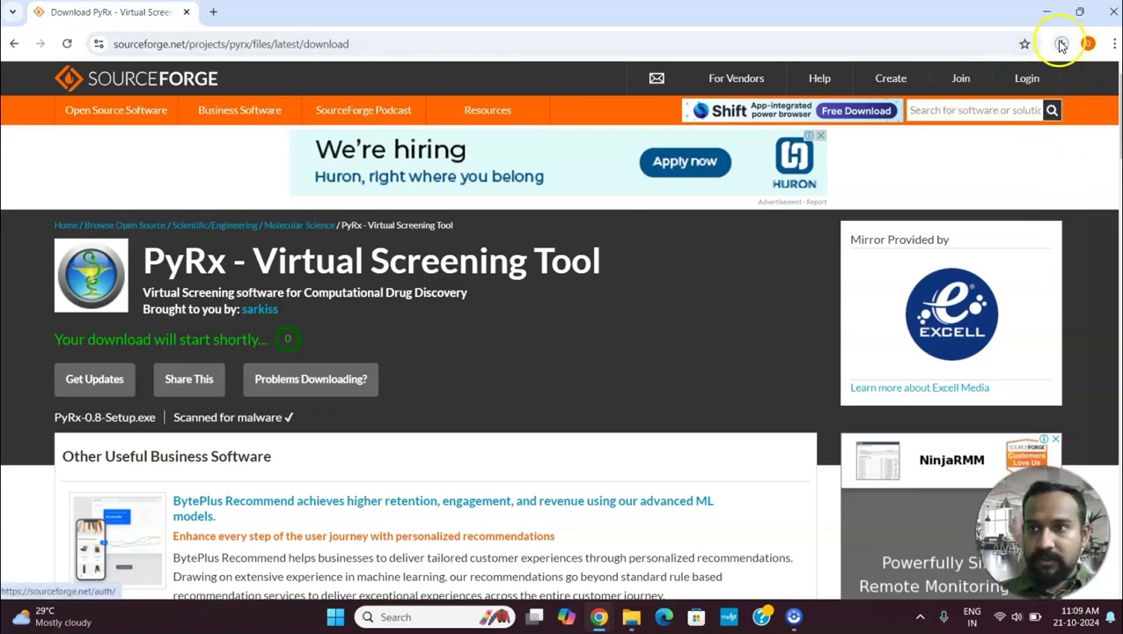
left_click(1061, 44)
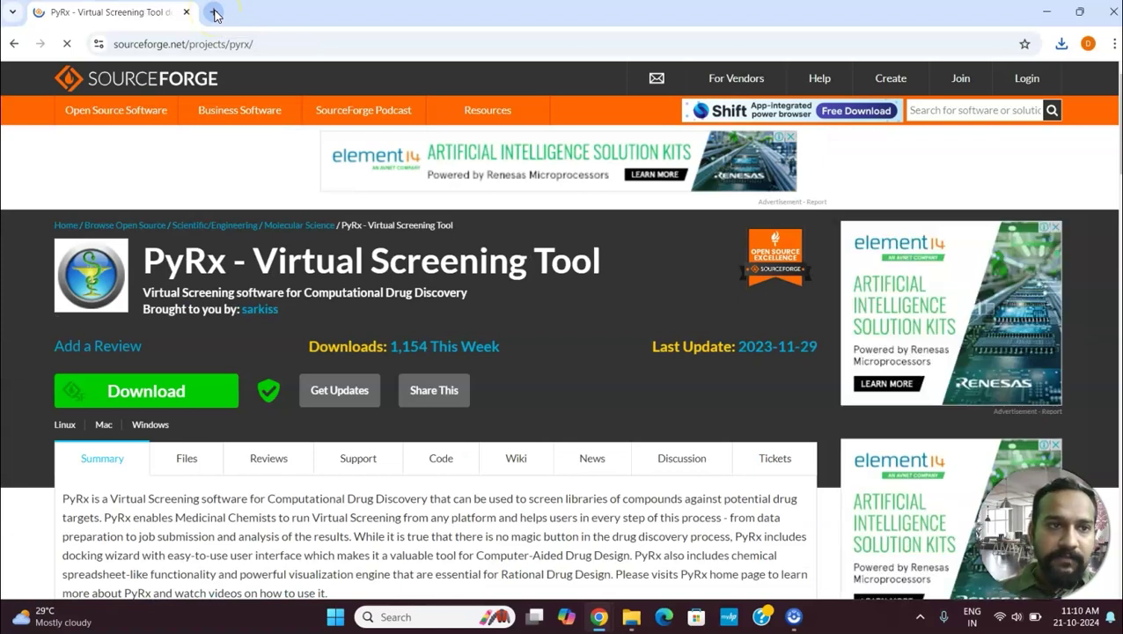
Step: In a new tab, Google 'PDB' and open the RCSB PDB homepage at rcsb.org
left_click(215, 13)
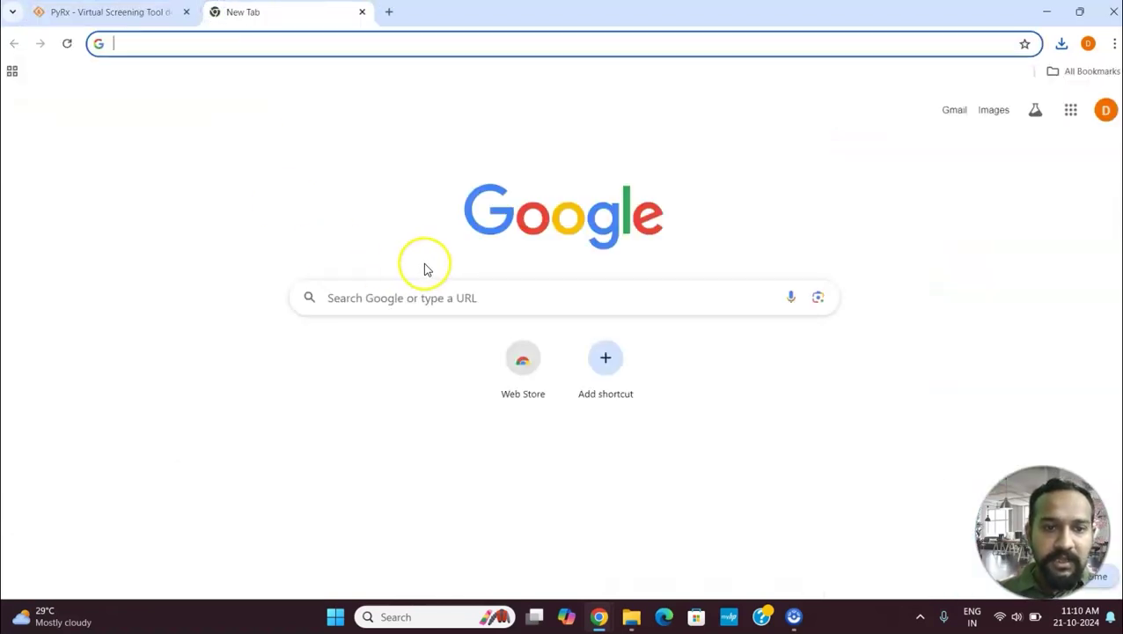
left_click(455, 298)
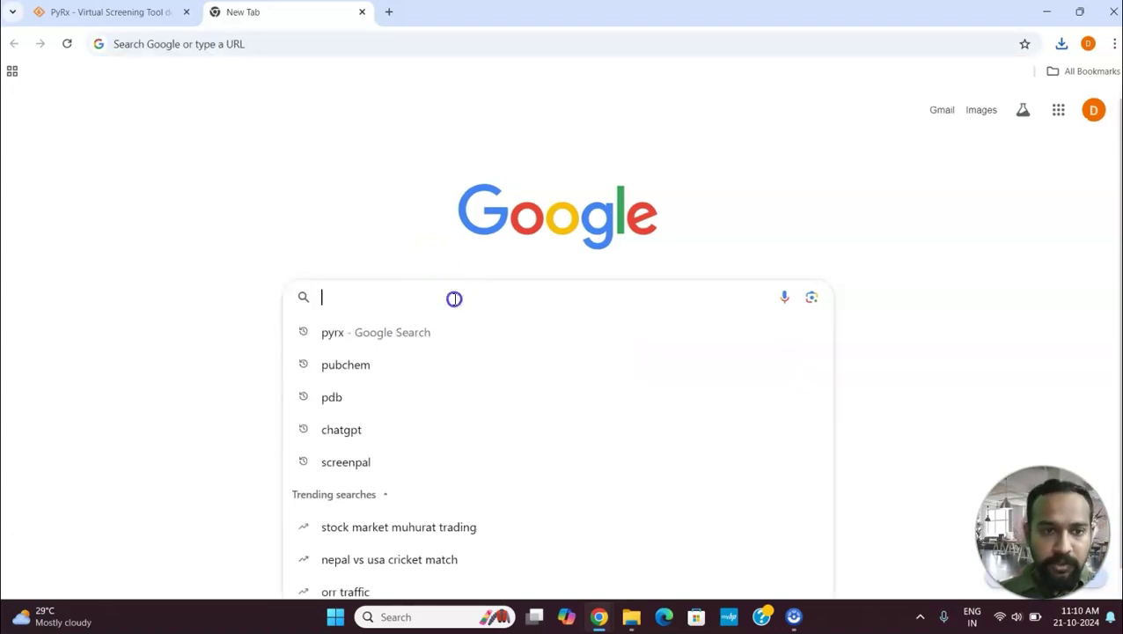
type("PDB")
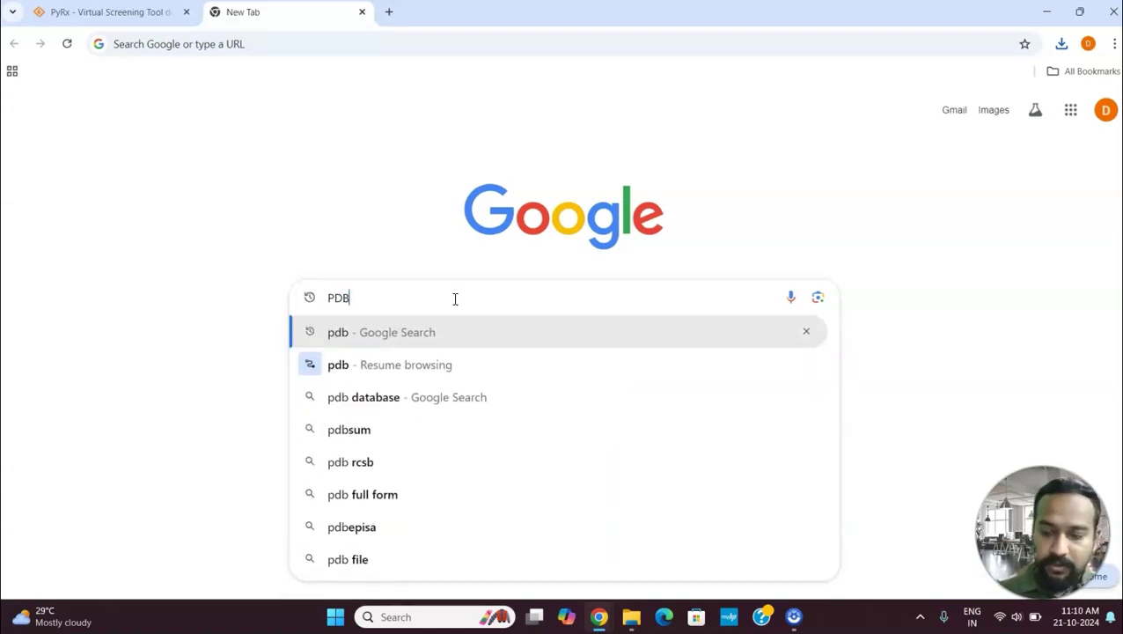
key("Return")
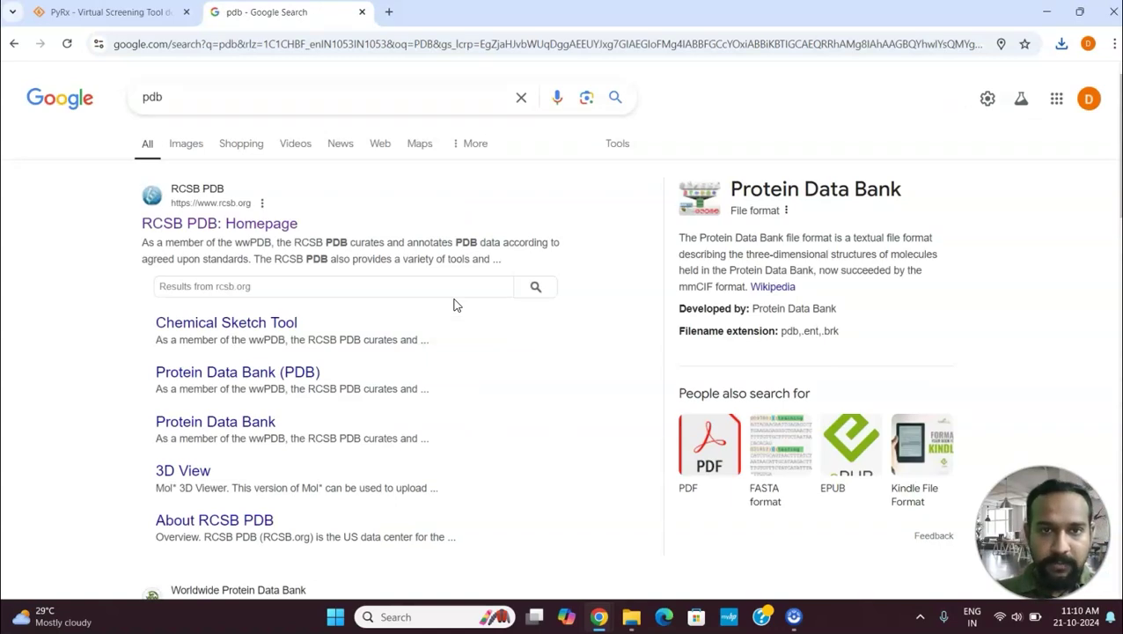
left_click(264, 226)
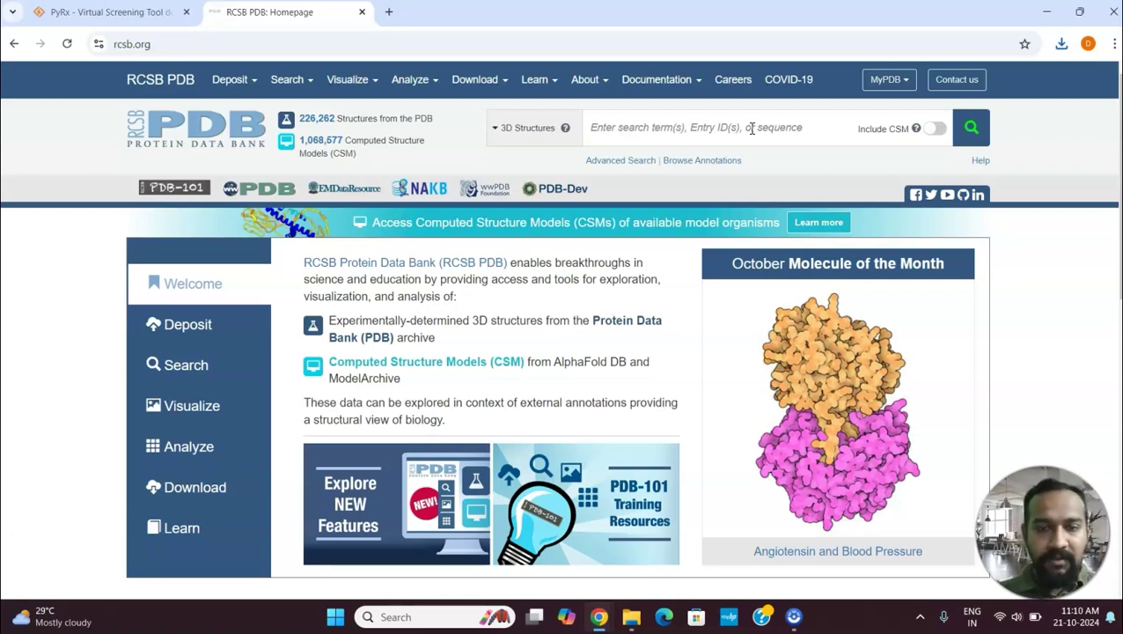
Step: Search RCSB PDB for SARS-CoV-2 3CLpro and open the 7WO3 structure page
type("3")
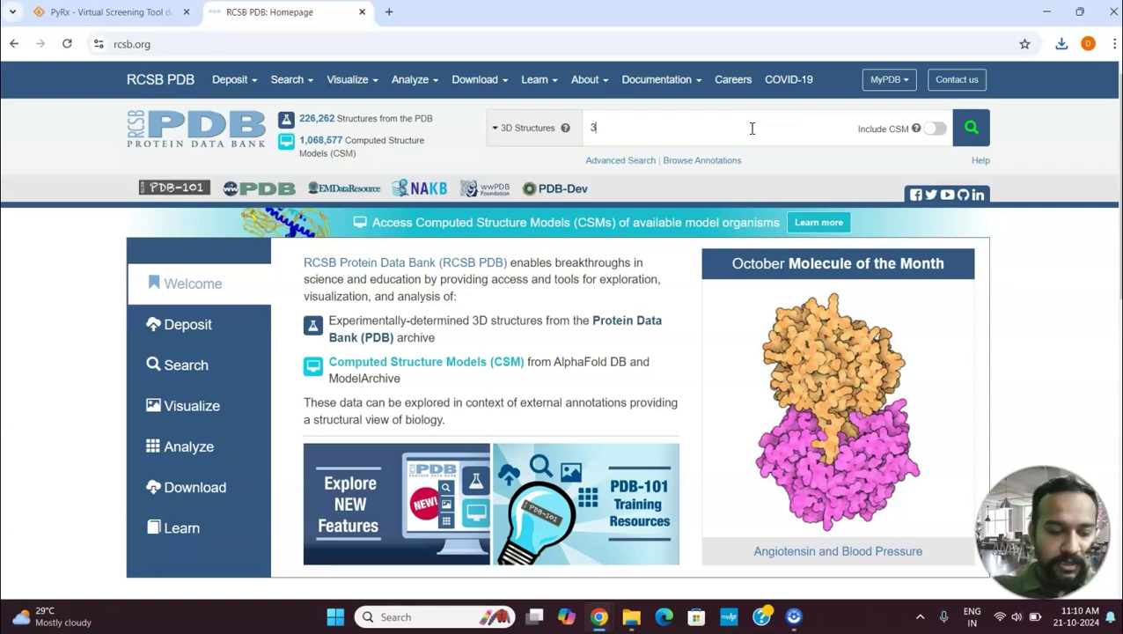
type("C")
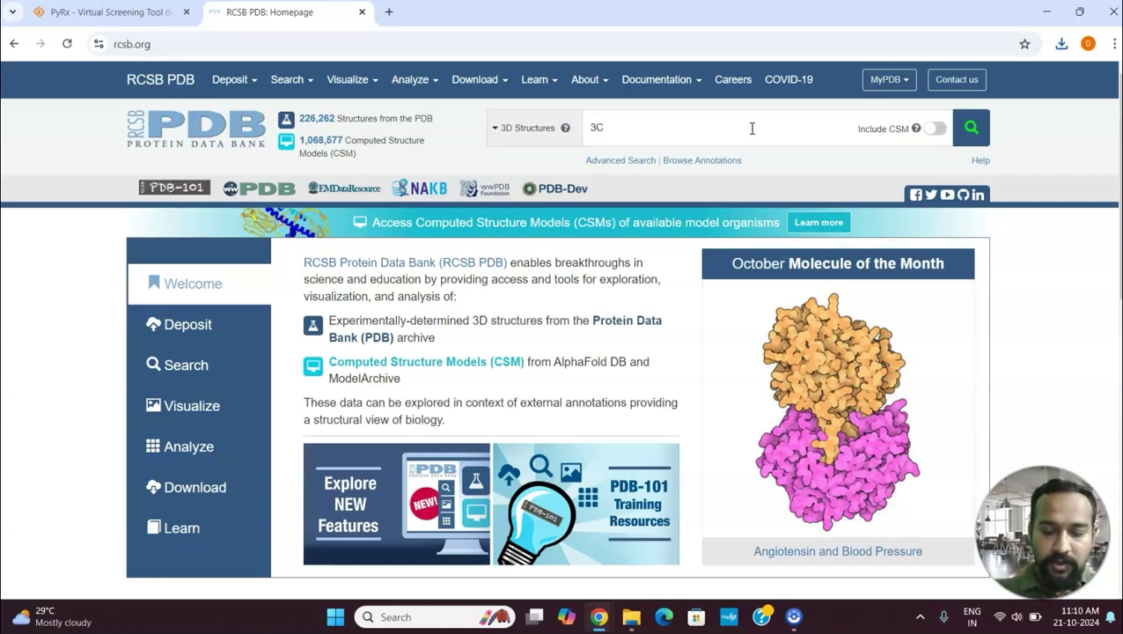
type("Lp")
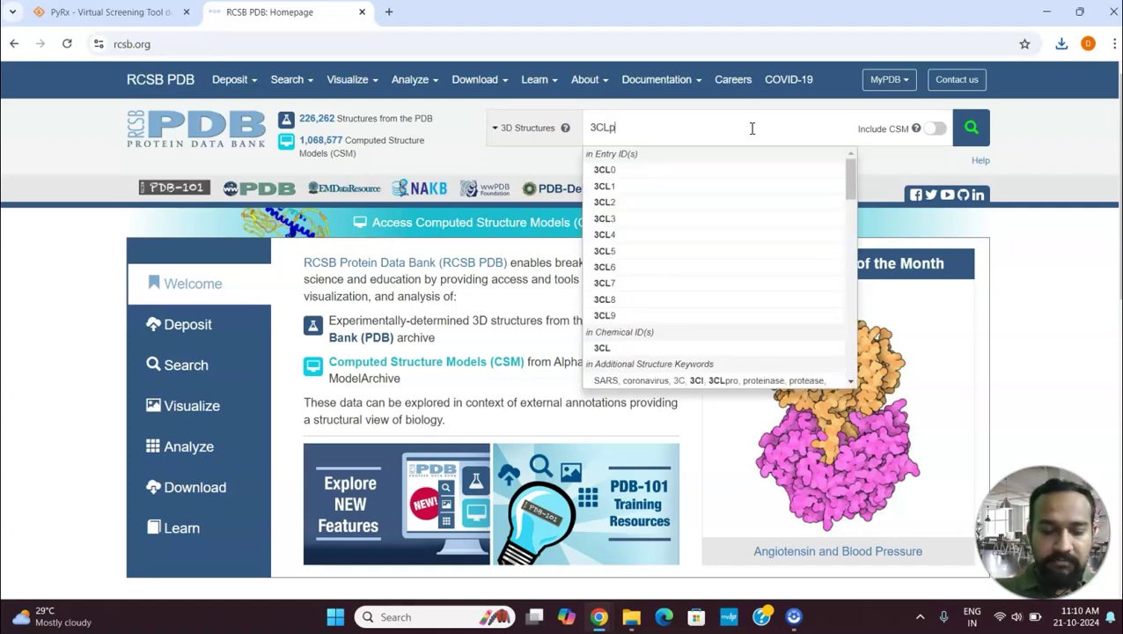
type("ro")
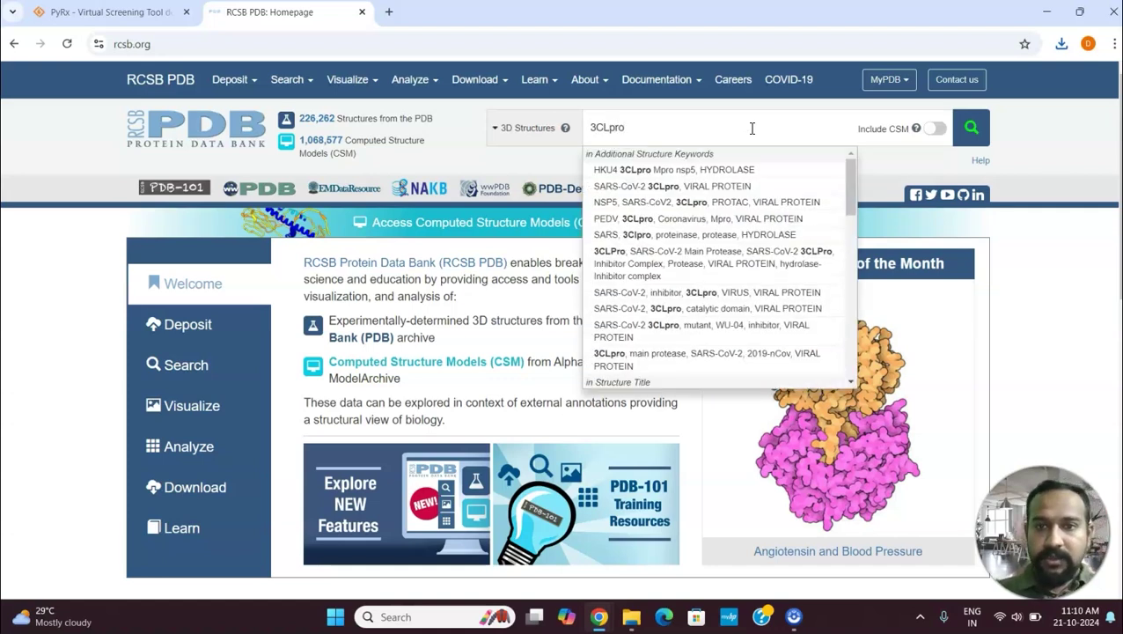
left_click(701, 192)
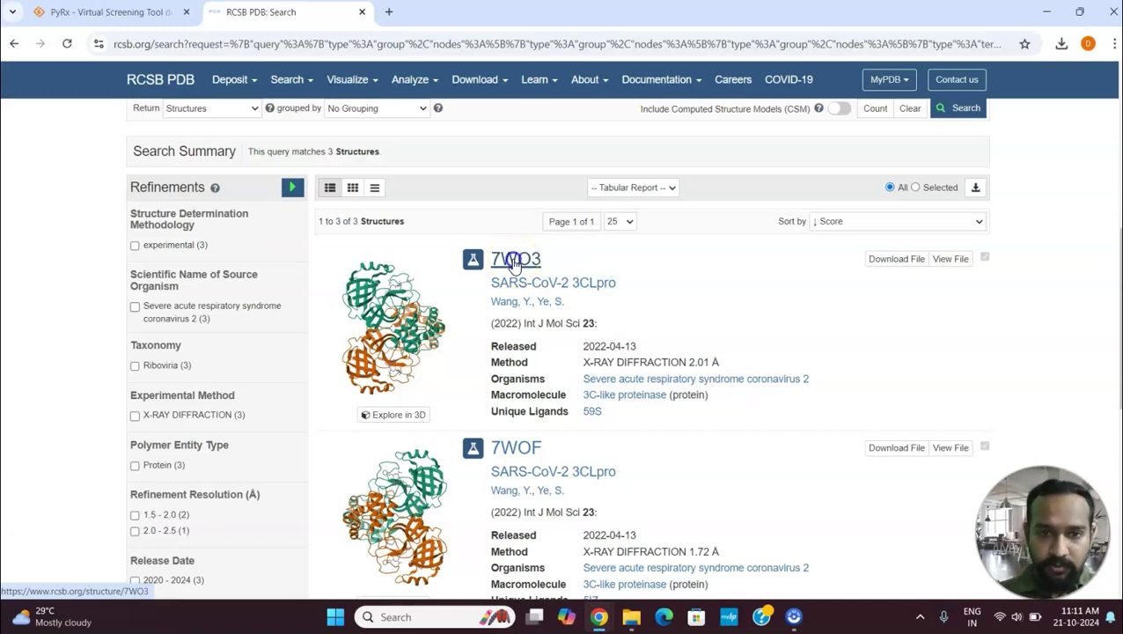
left_click(516, 263)
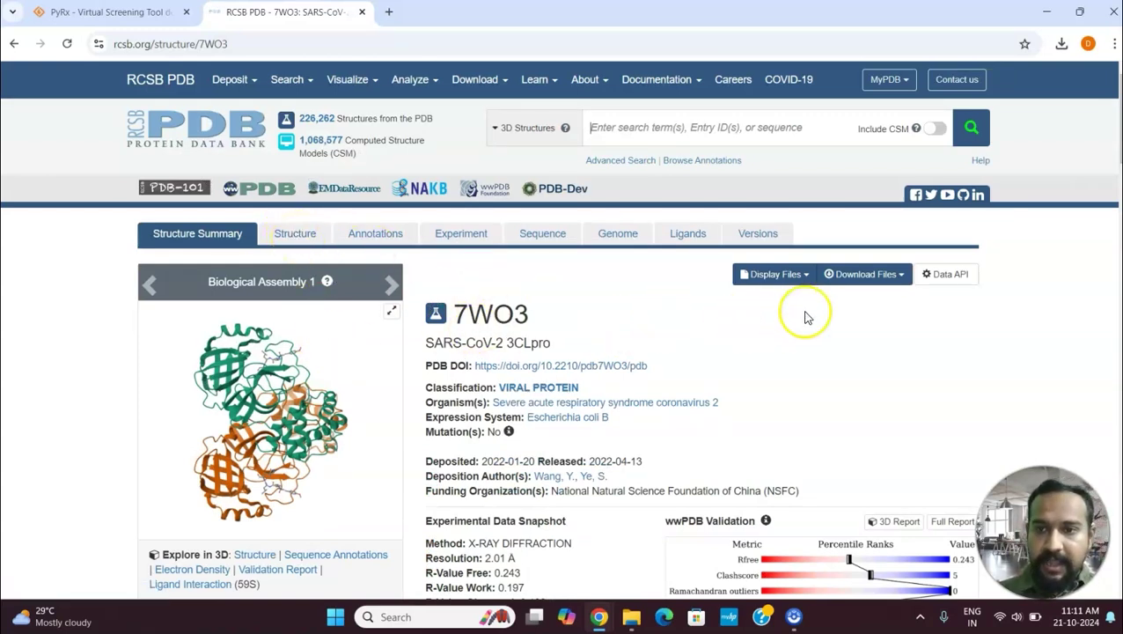
Step: Download 7WO3 in PDB format as 7wo3.pdb, then start a fresh Google tab
left_click(879, 276)
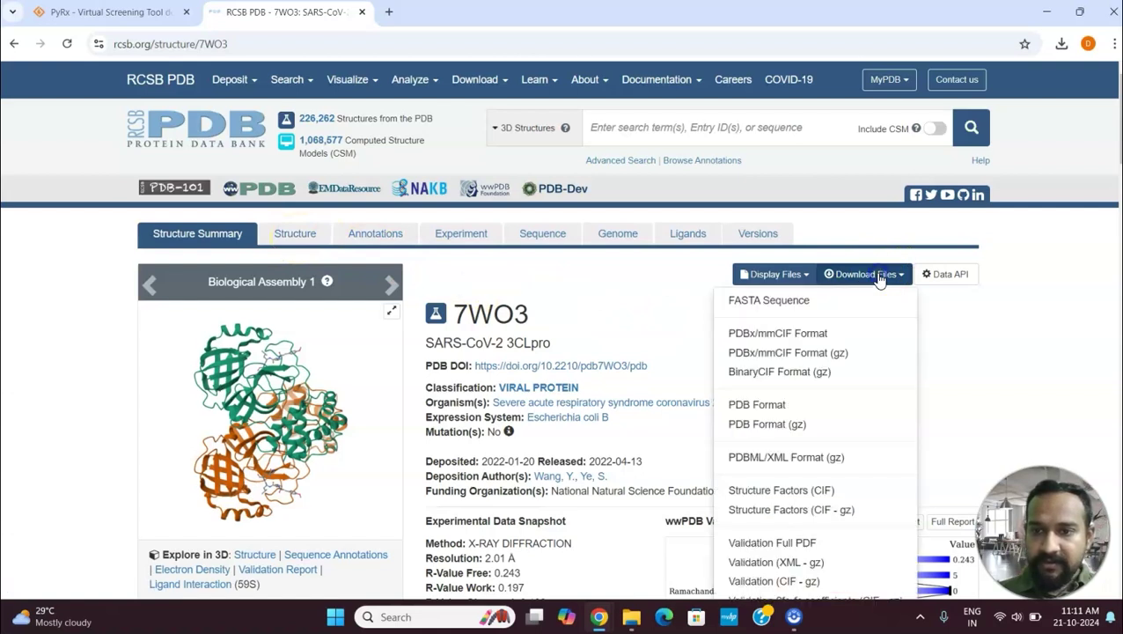
left_click(758, 405)
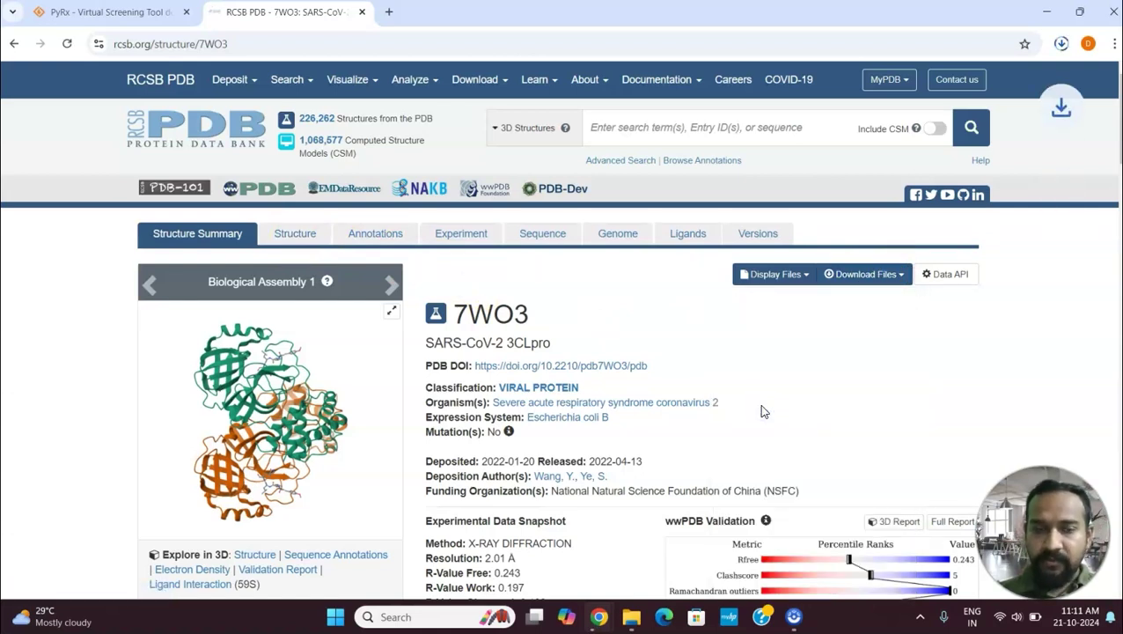
left_click(1061, 45)
left_click(1061, 48)
left_click(1061, 49)
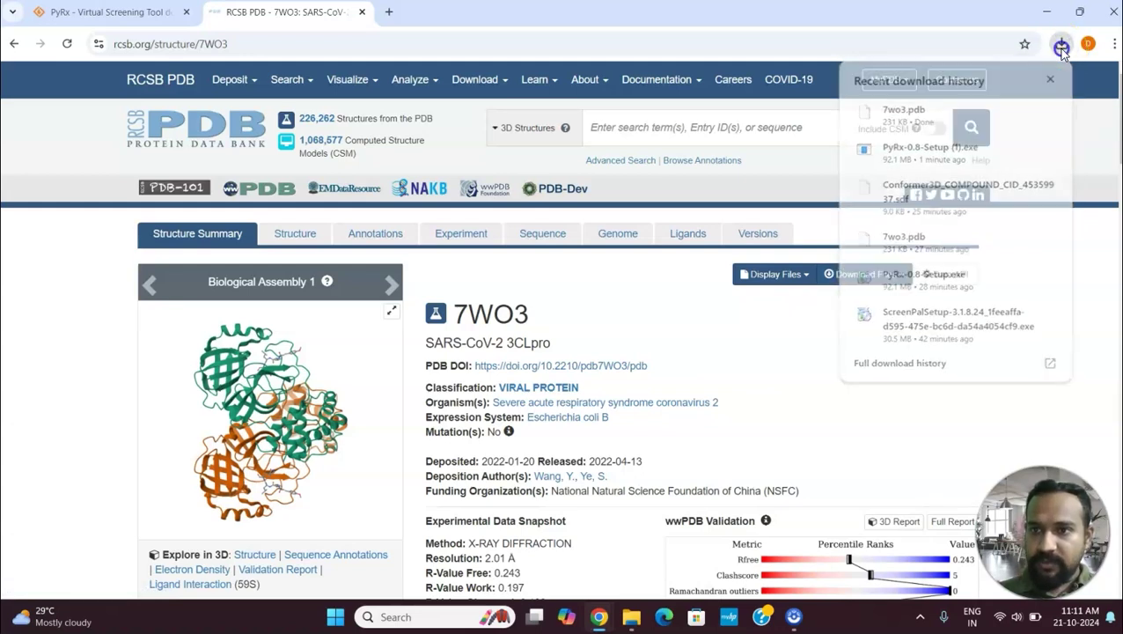
left_click(391, 14)
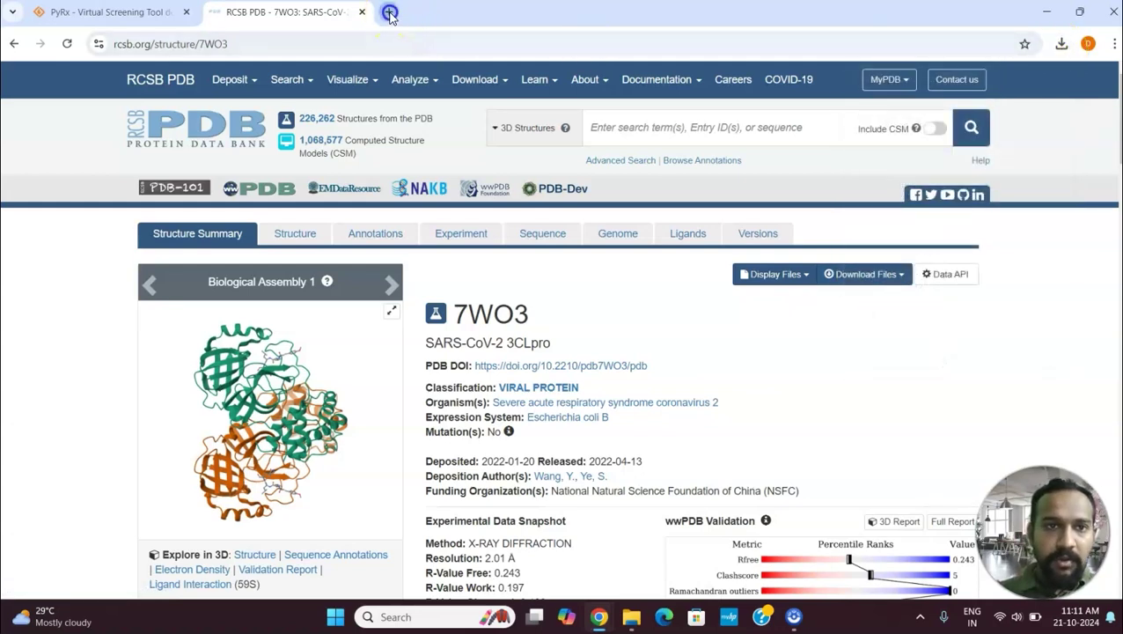
left_click(436, 301)
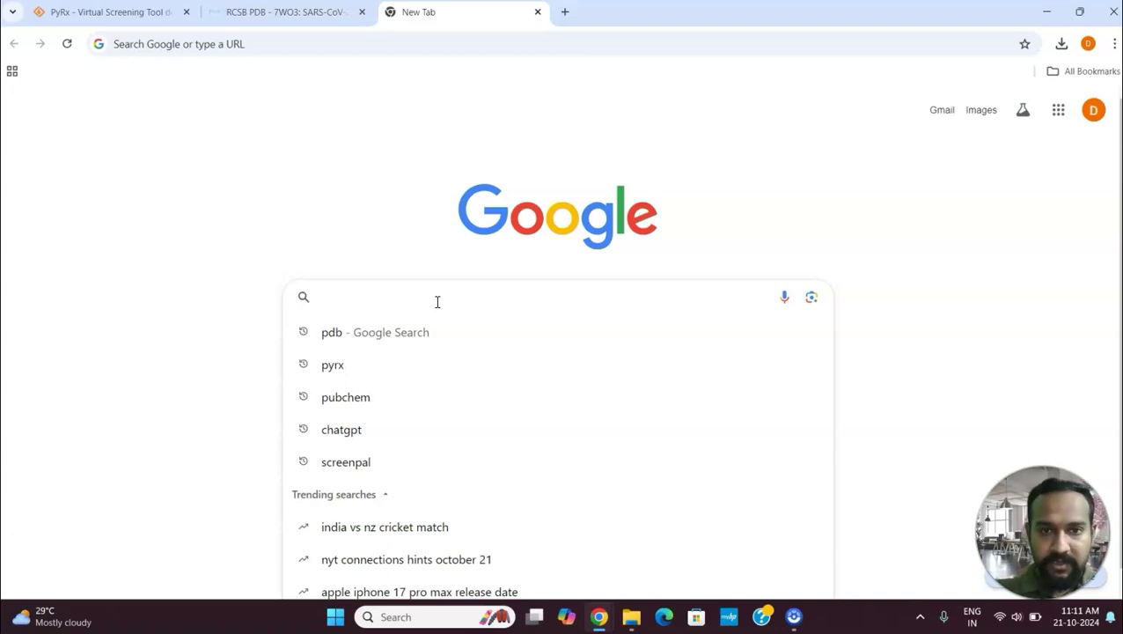
Step: Open PubChem via Google and go to the Cordifolioside A compound summary page
type("pub")
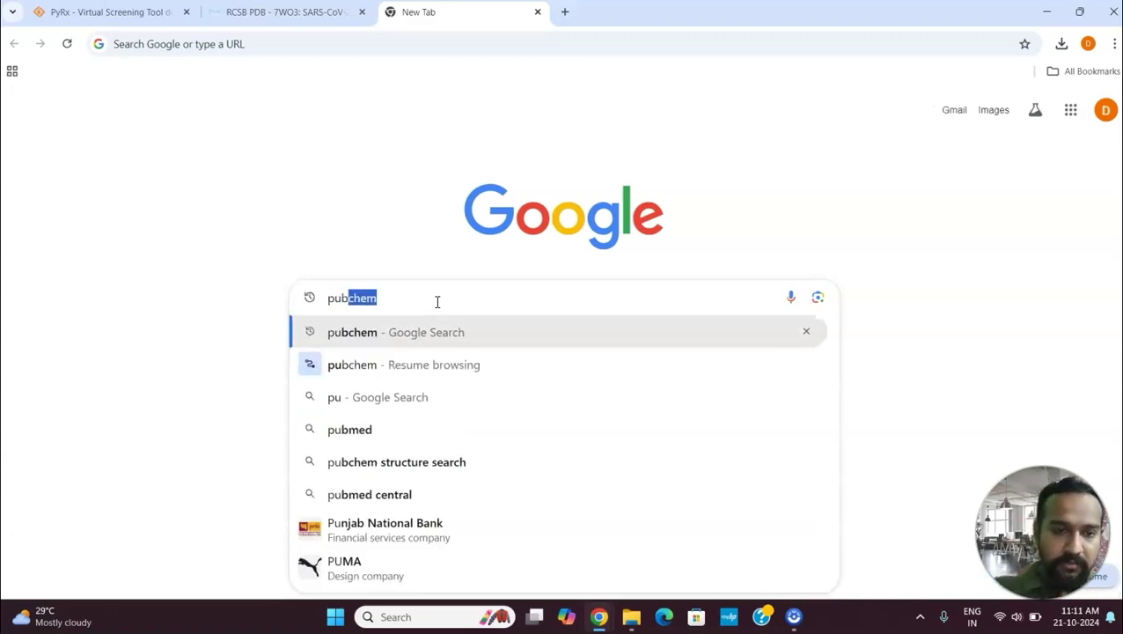
left_click(449, 332)
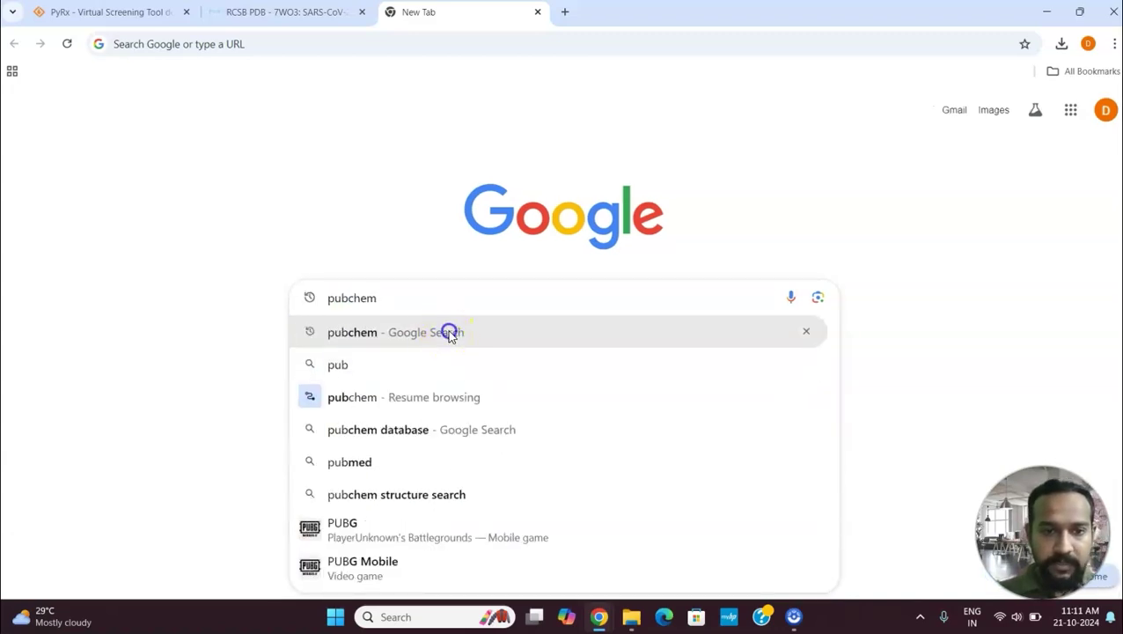
left_click(163, 229)
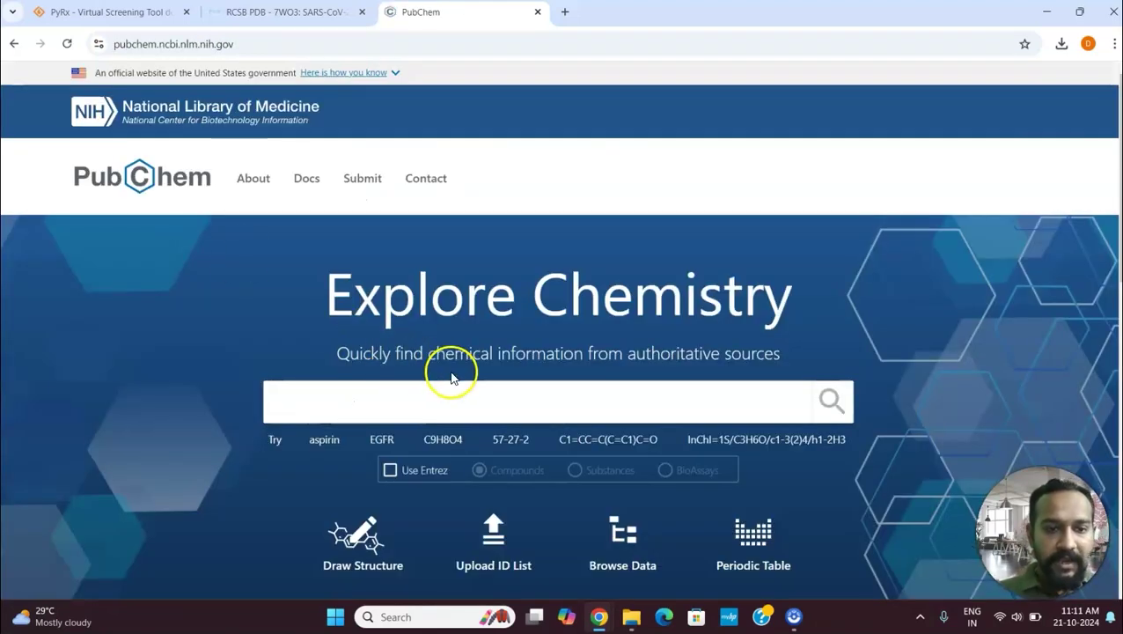
left_click(408, 389)
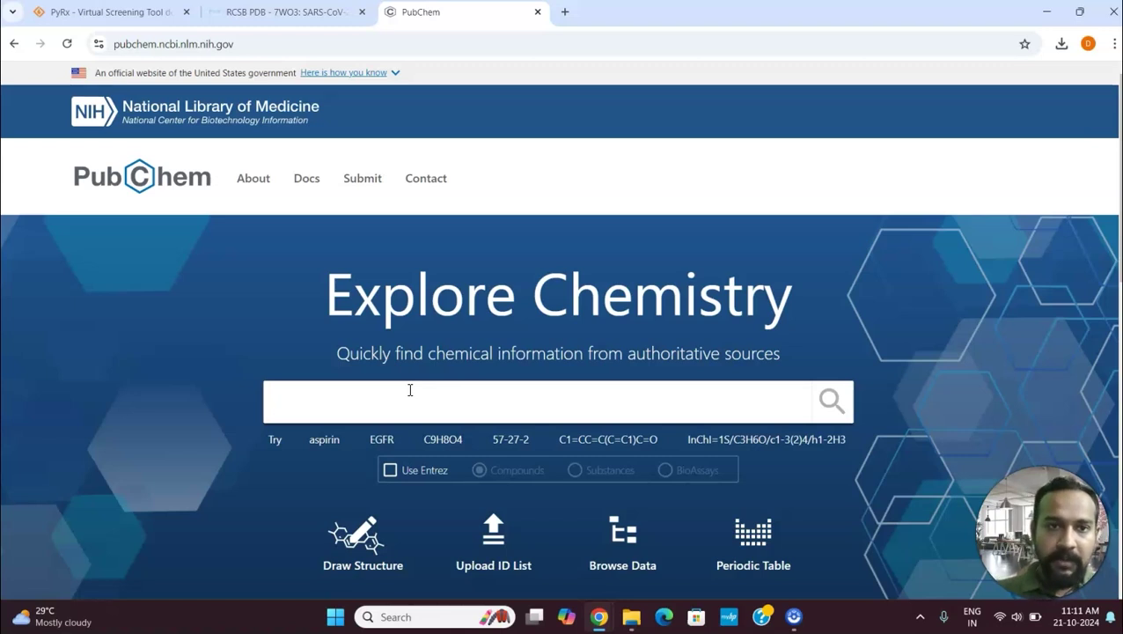
type("Co")
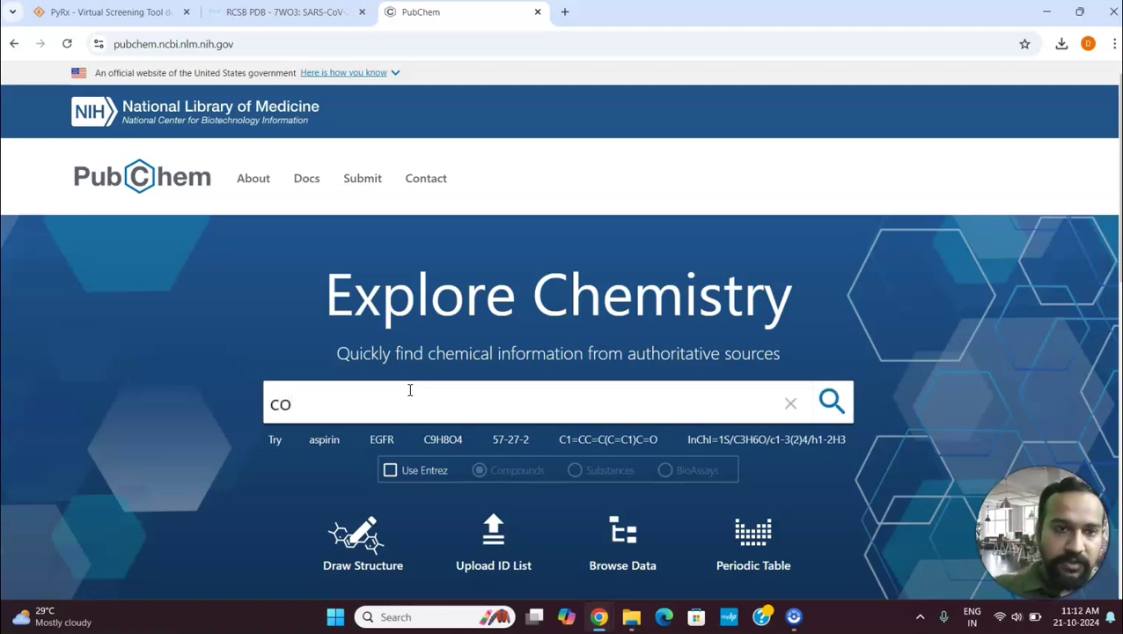
type("rdi")
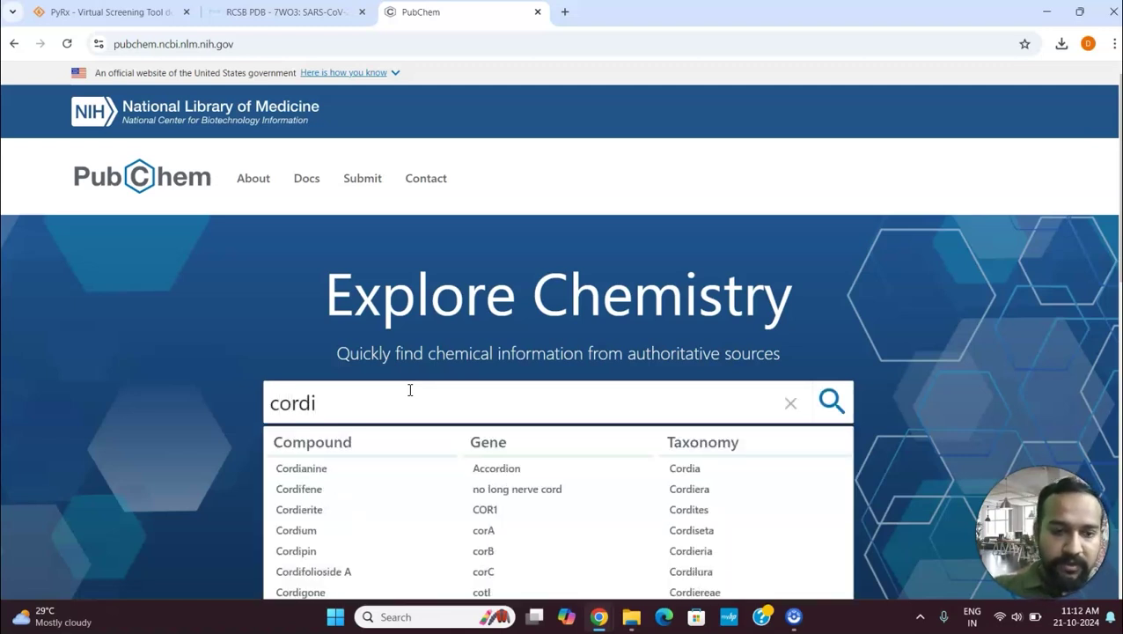
type("f")
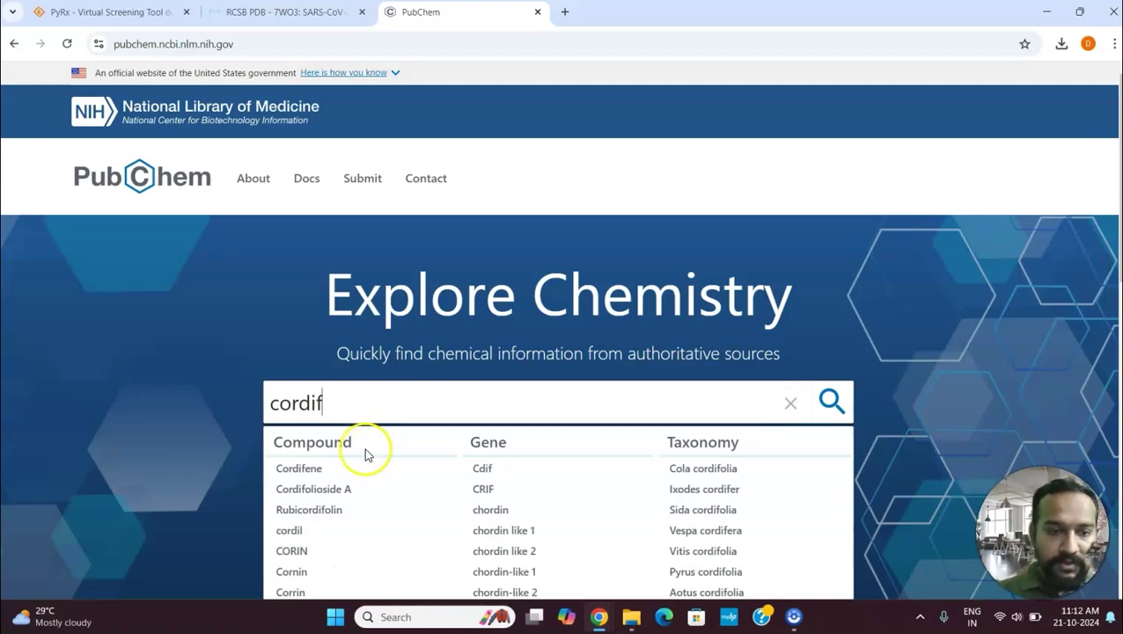
left_click(330, 490)
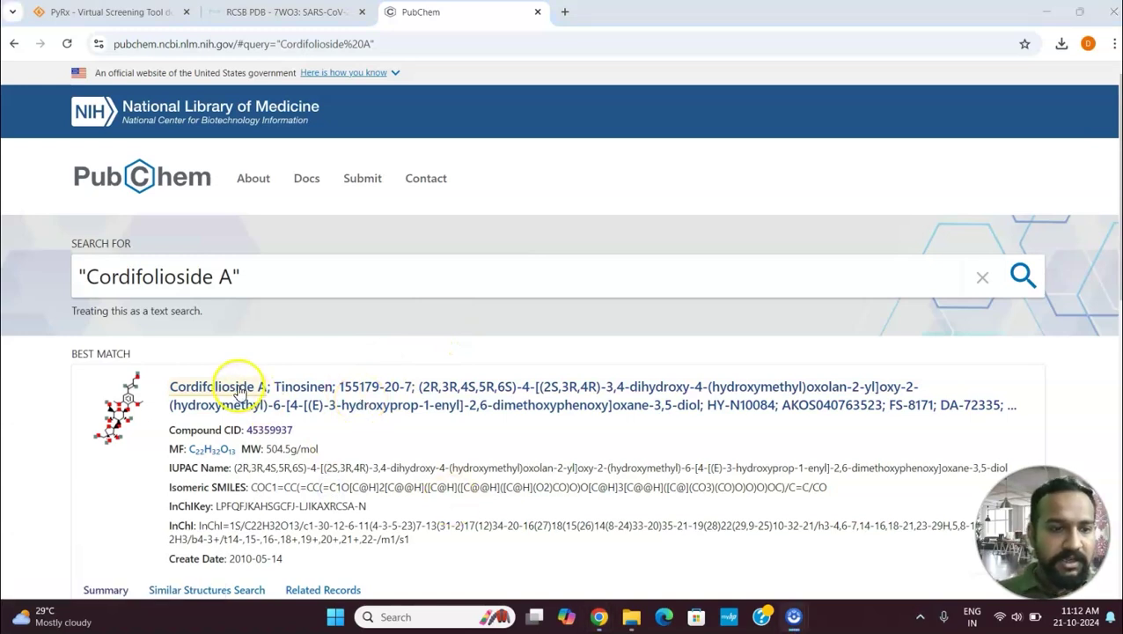
left_click(239, 391)
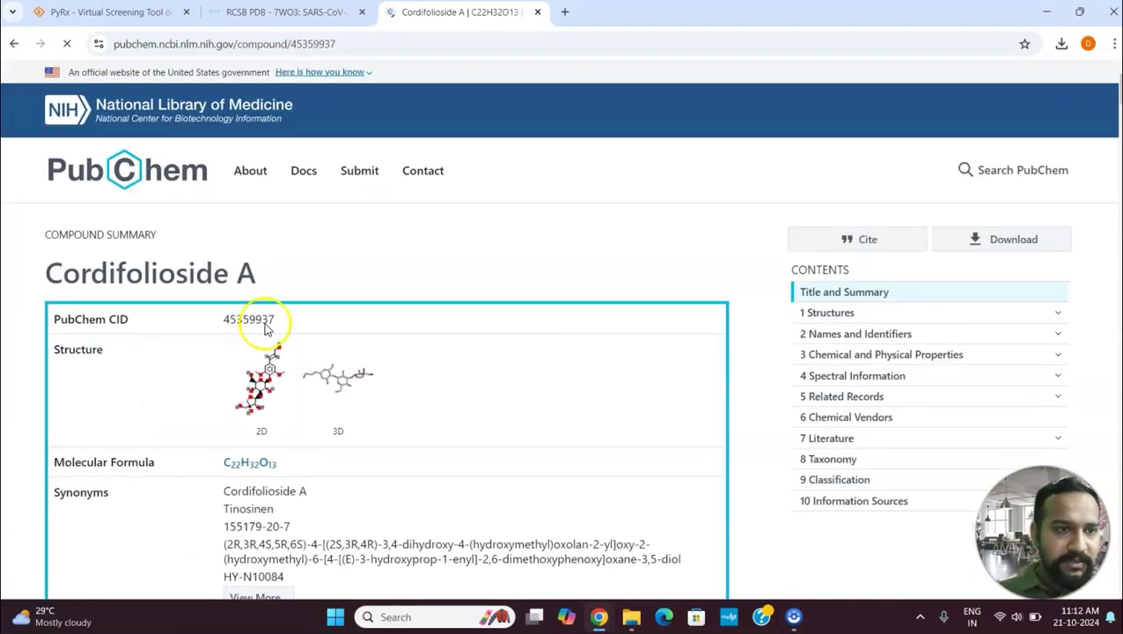
Step: Show the 3D conformer as sticks and save it as Conformer3D_COMPOUND_CID_45359937.sdf
scroll(458, 281, "down", 3)
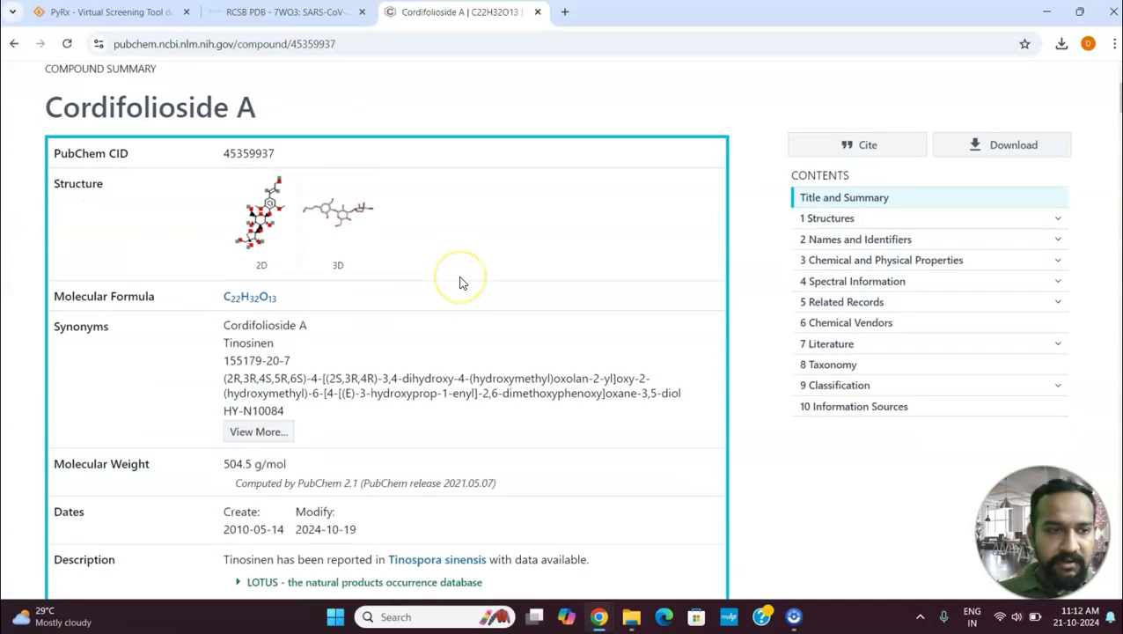
scroll(458, 281, "down", 10)
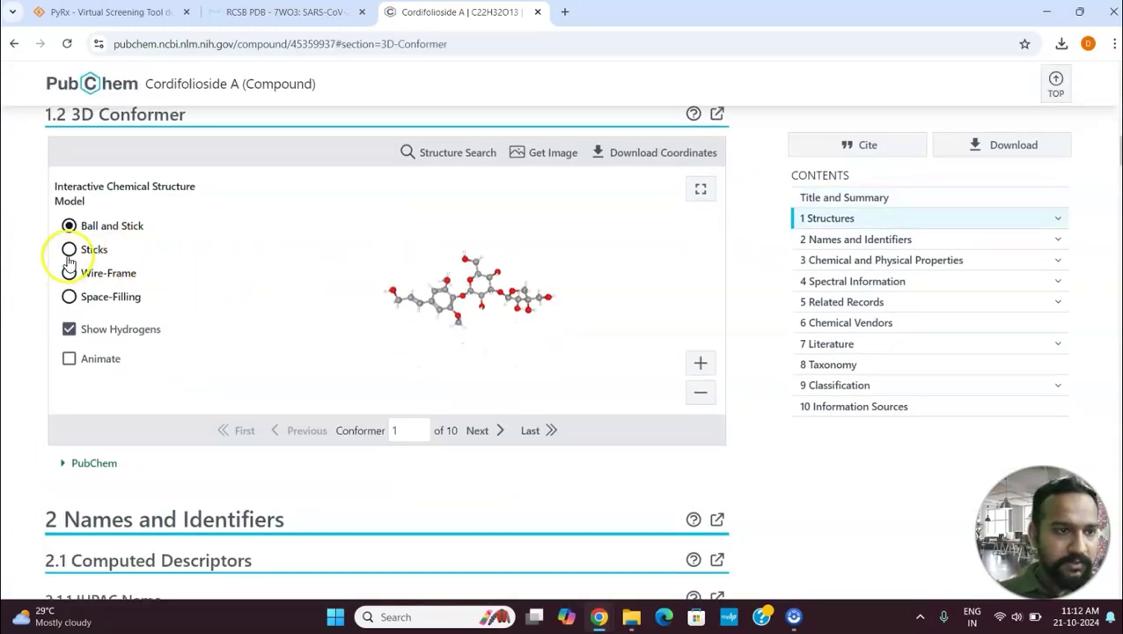
left_click(70, 252)
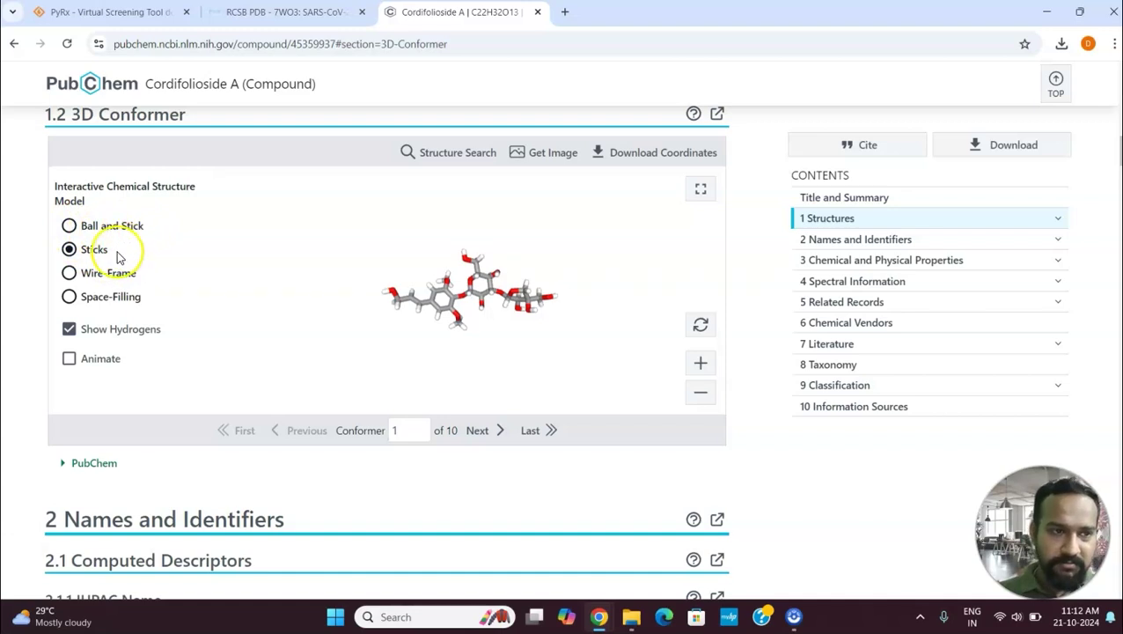
scroll(365, 263, "up", 1)
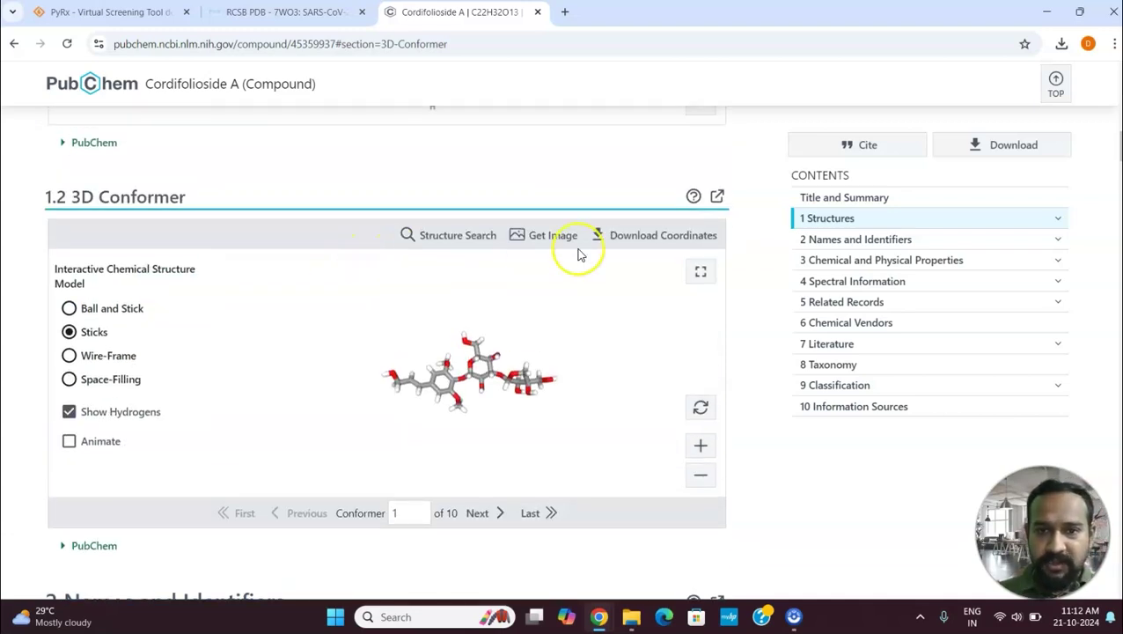
left_click(636, 238)
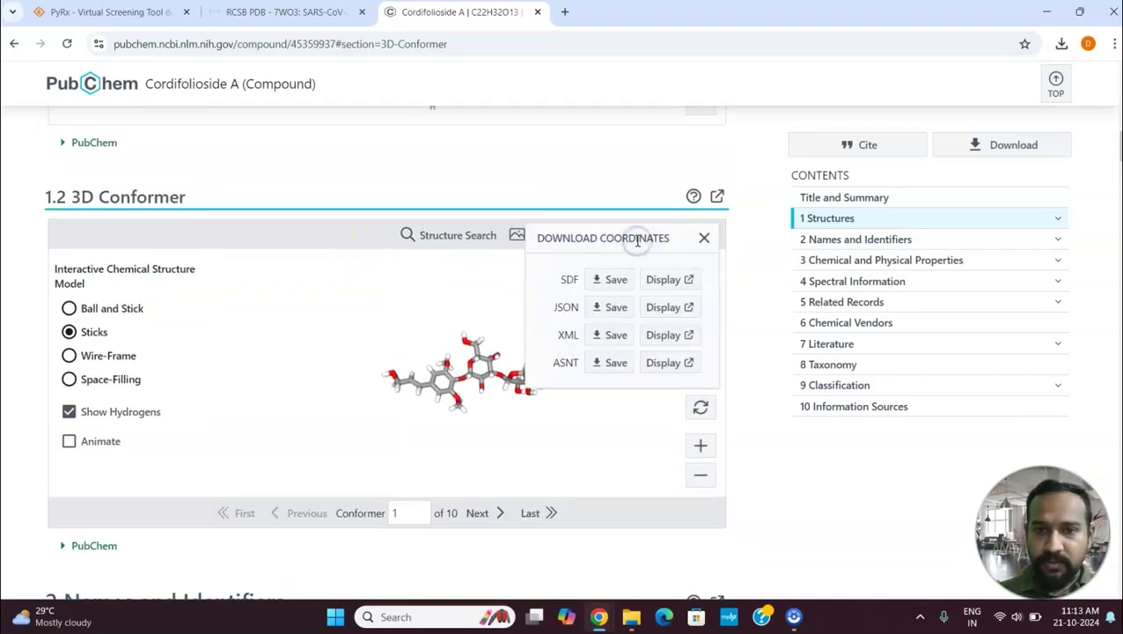
left_click(607, 281)
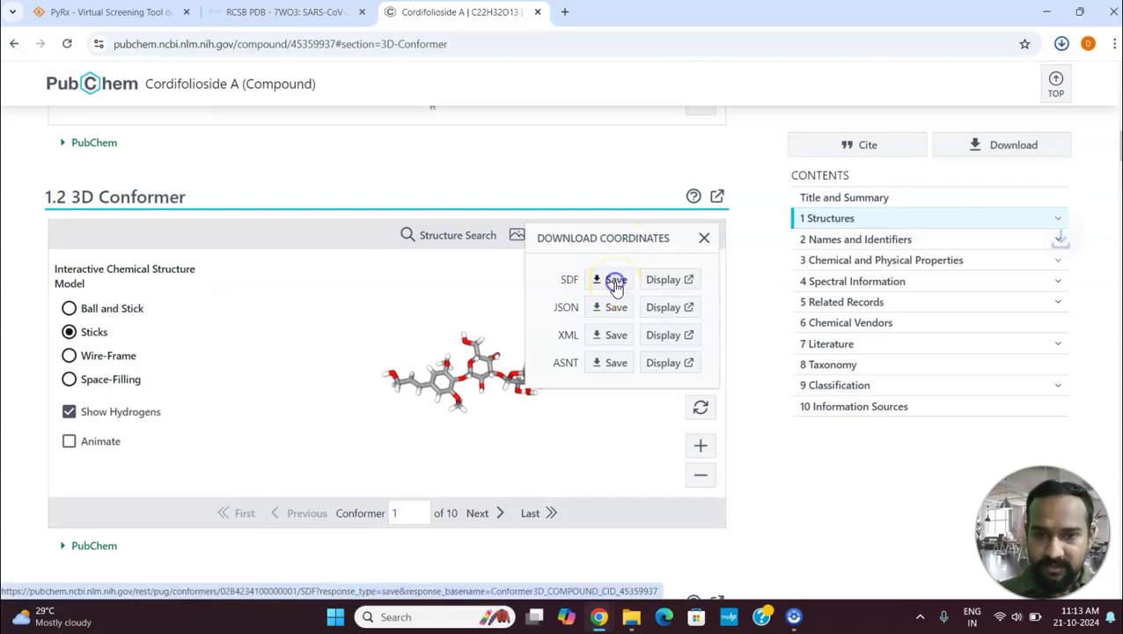
left_click(1060, 45)
left_click(1062, 45)
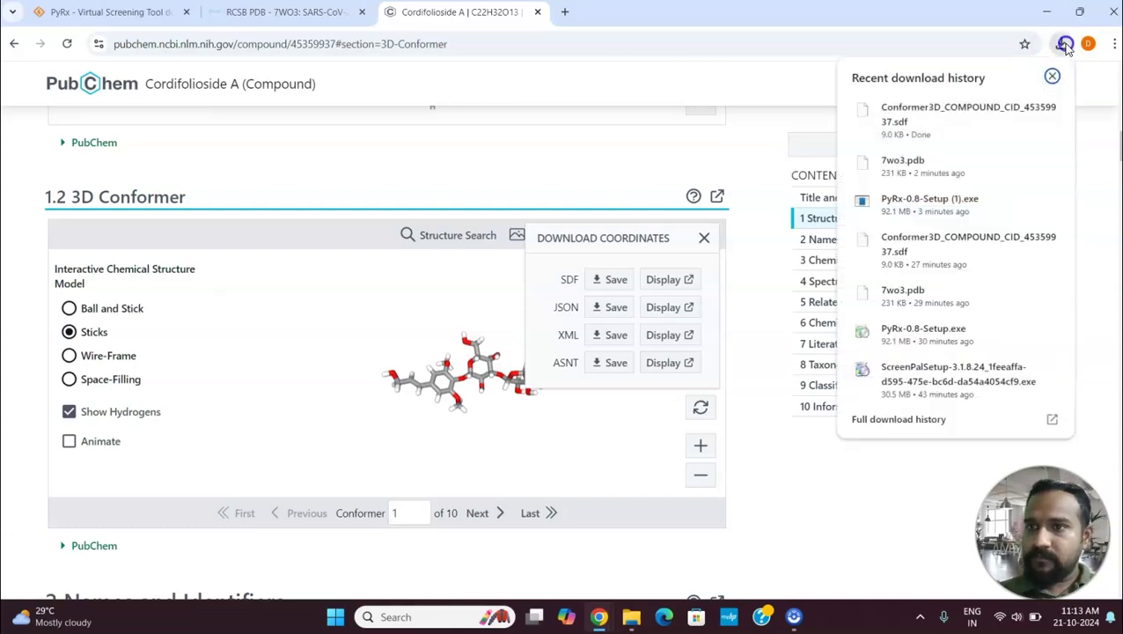
left_click(1062, 45)
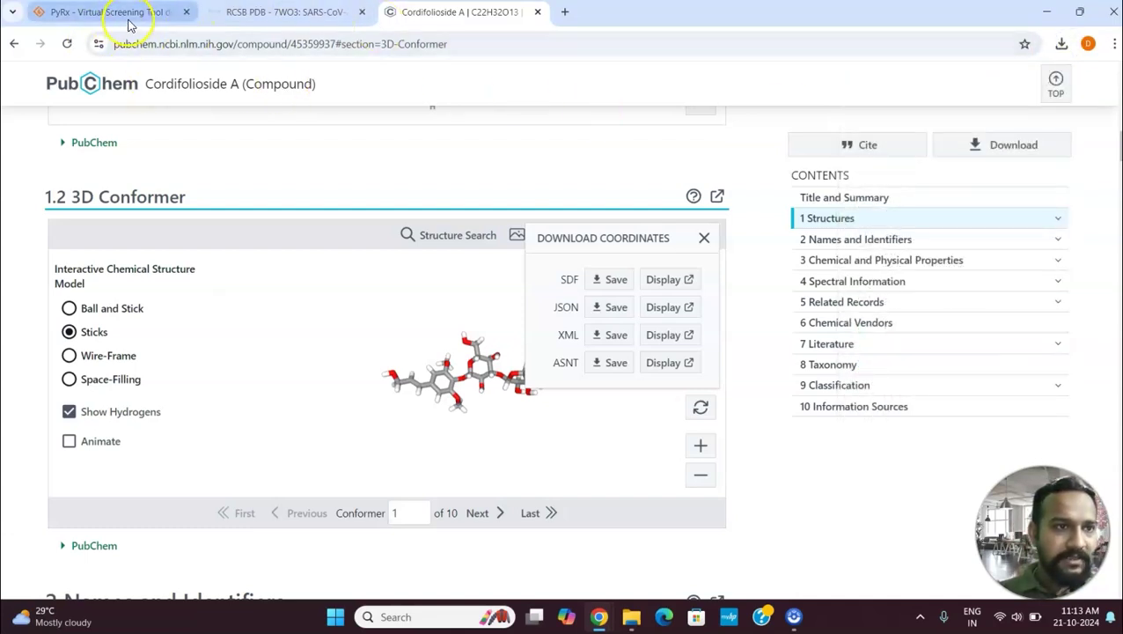
left_click(1044, 14)
Step: Show the Downloads folder newest first and close the antivirus Realtime Detections alert
left_click(1049, 16)
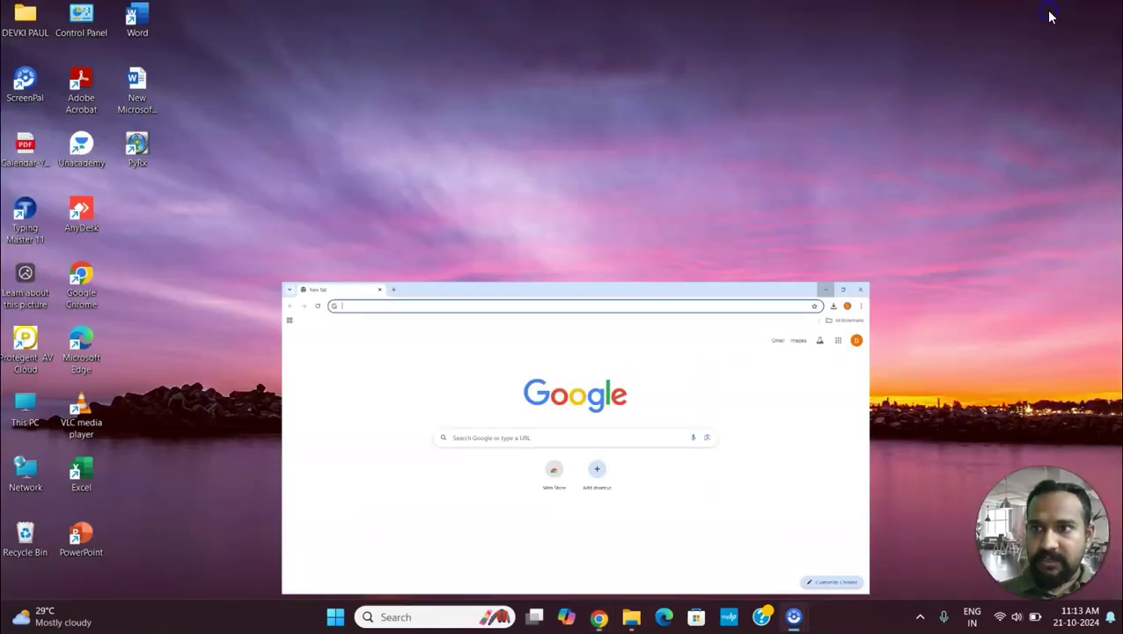
left_click(631, 616)
left_click(560, 523)
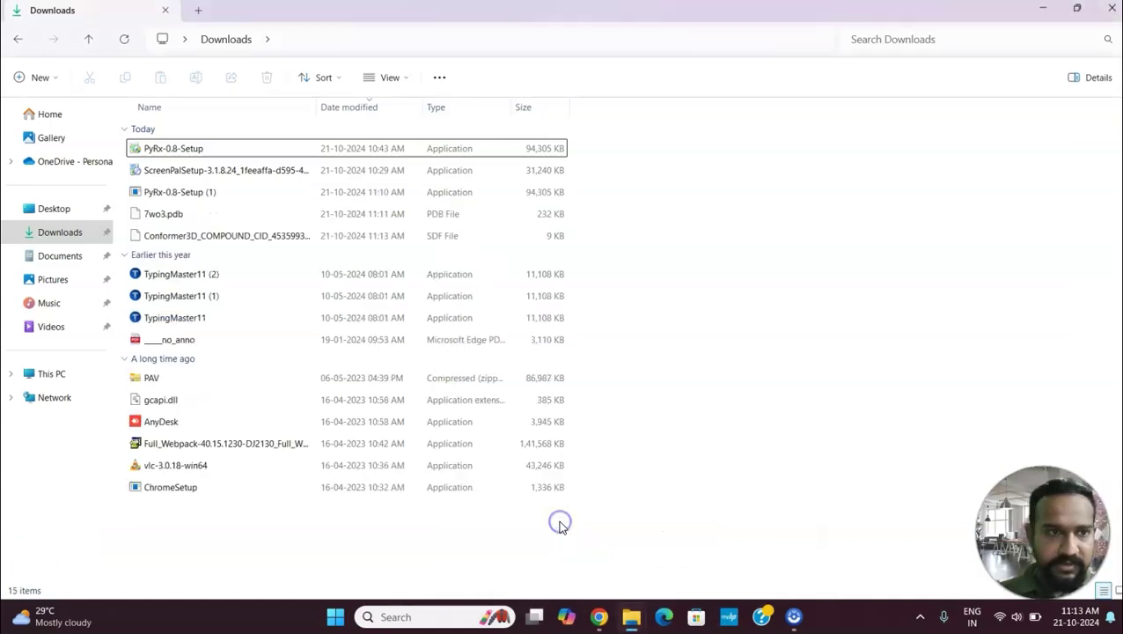
left_click(58, 235)
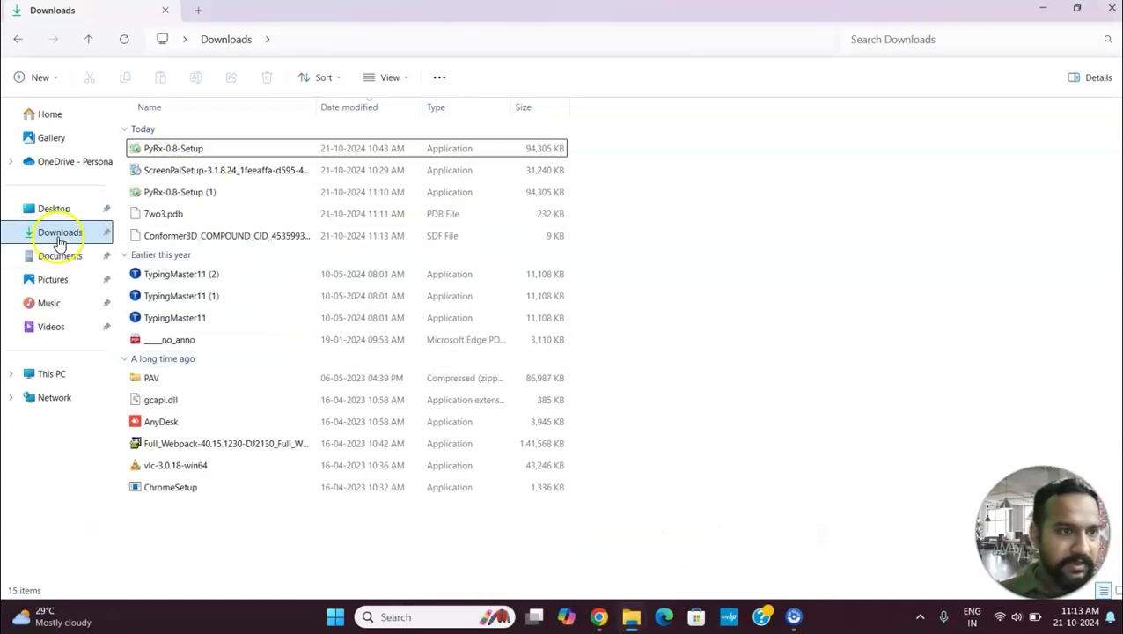
left_click(62, 232)
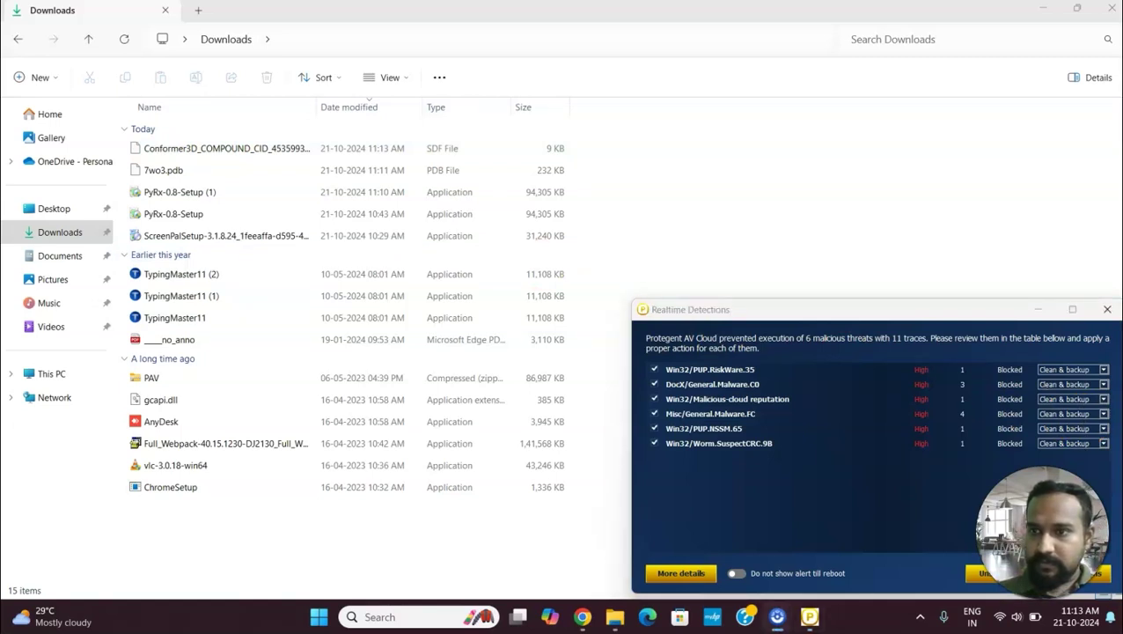
left_click_drag(974, 309, 900, 280)
left_click(1034, 280)
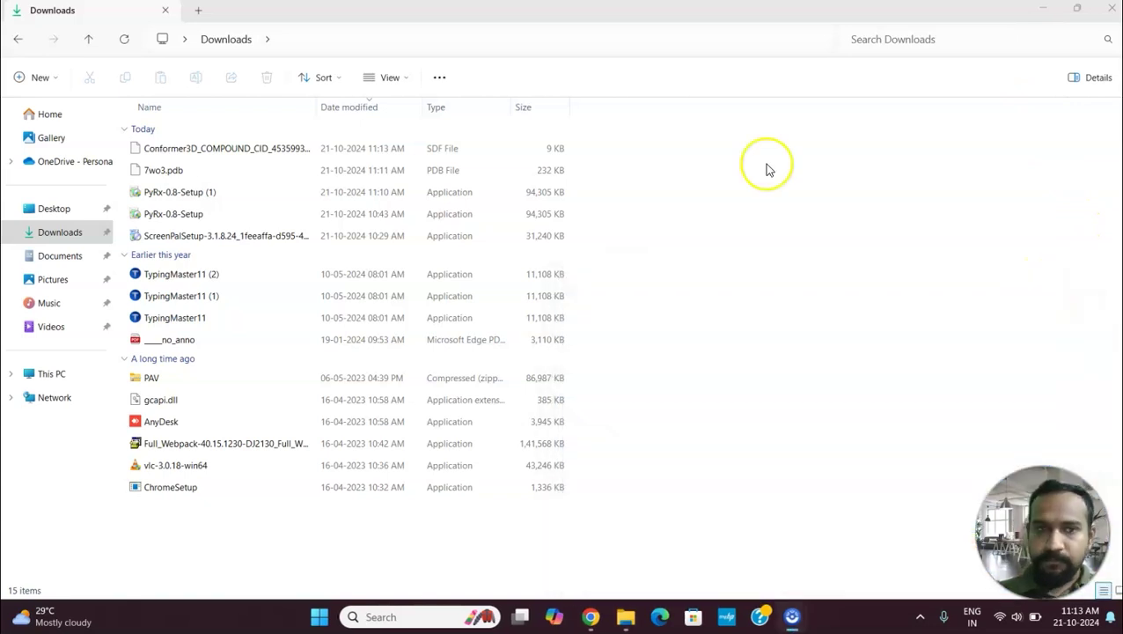
Step: Try opening the Conformer3D SDF, cancel the app prompt, and bring up its context menu
double_click(201, 149)
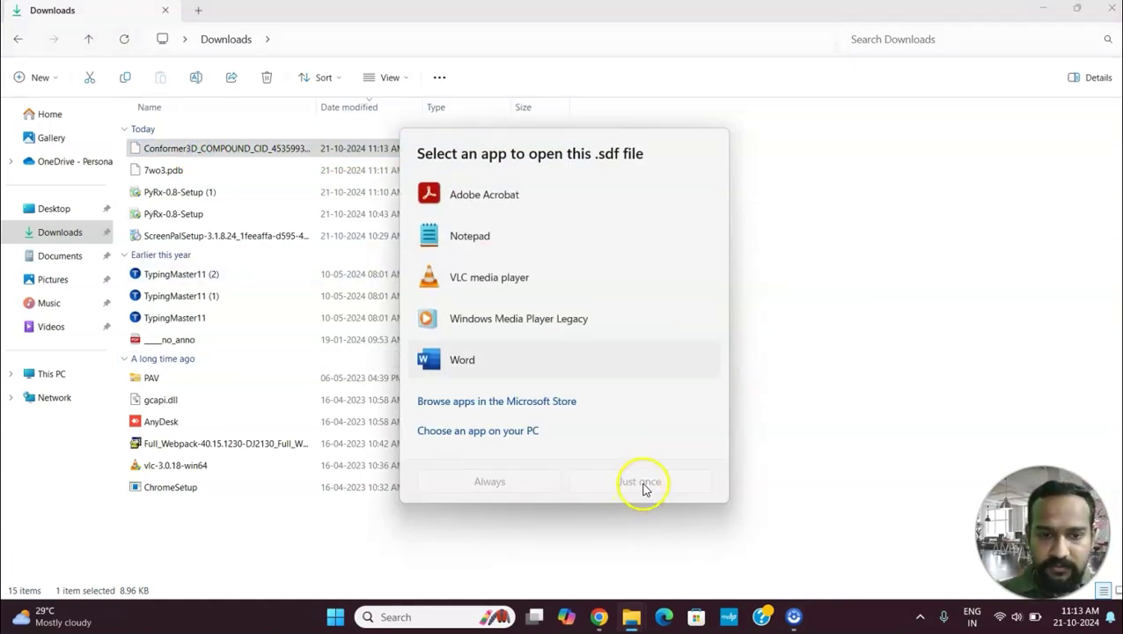
left_click(795, 282)
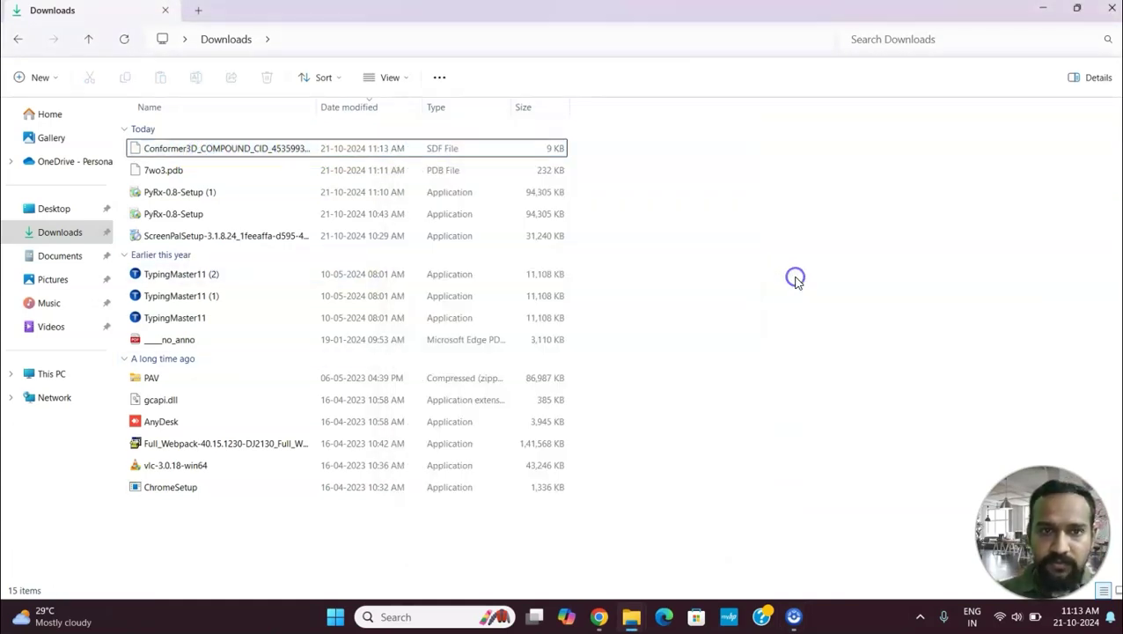
right_click(366, 151)
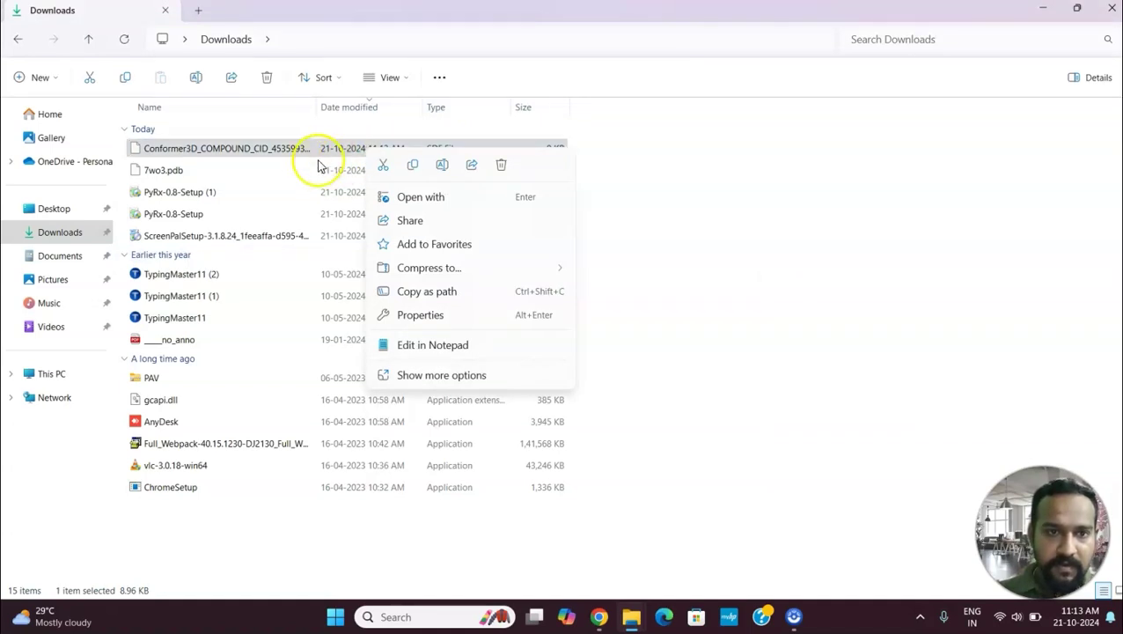
left_click(261, 151)
double_click(261, 151)
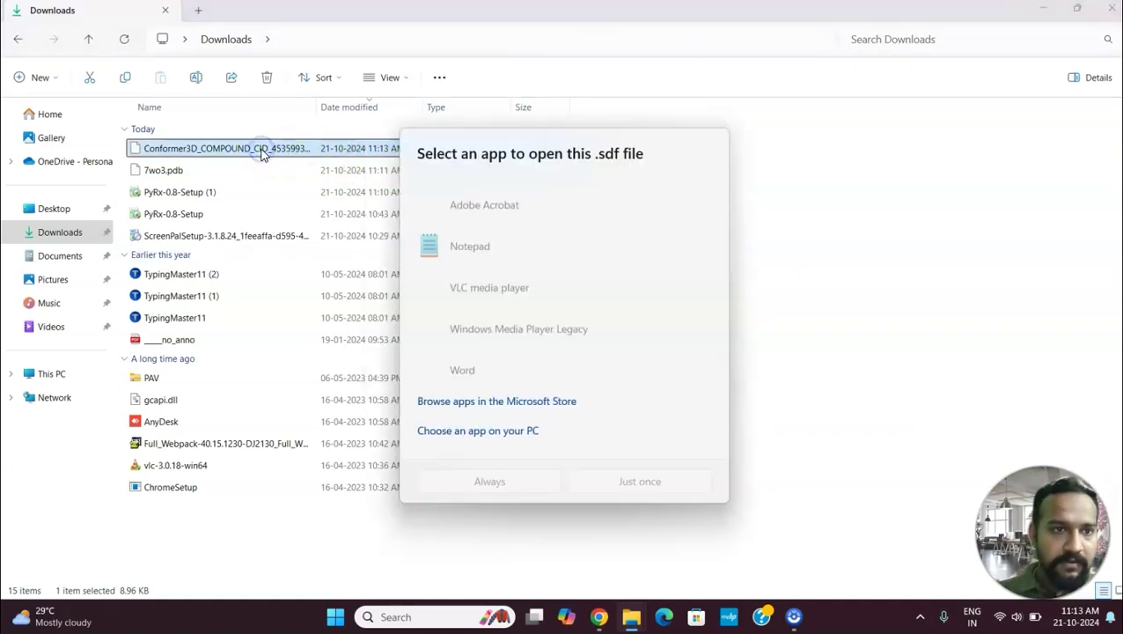
left_click(823, 396)
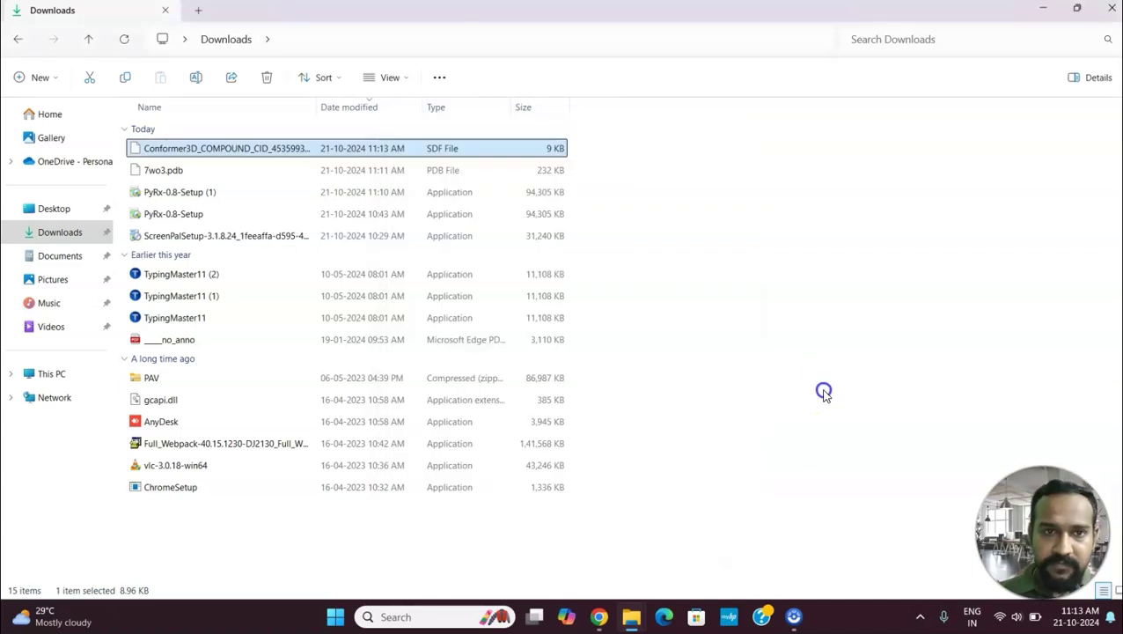
left_click(396, 146)
right_click(395, 148)
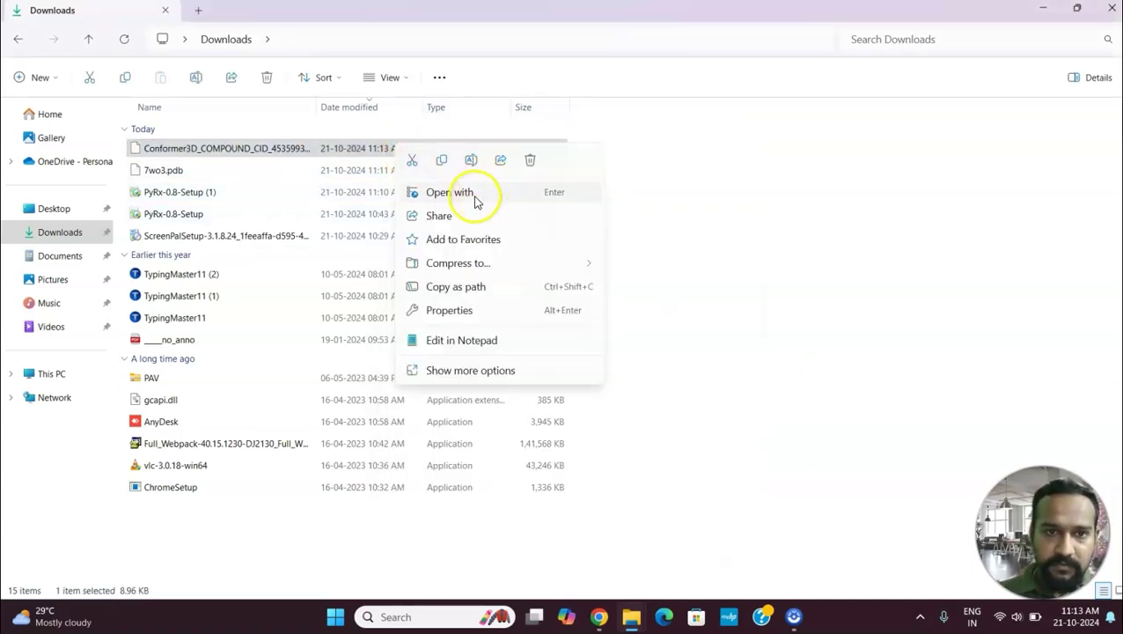
Step: Rename the Conformer3D_COMPOUND_CID_45359937 file to Ligand.sdf and minimize File Explorer
left_click(242, 150)
left_click(241, 149)
left_click(241, 148)
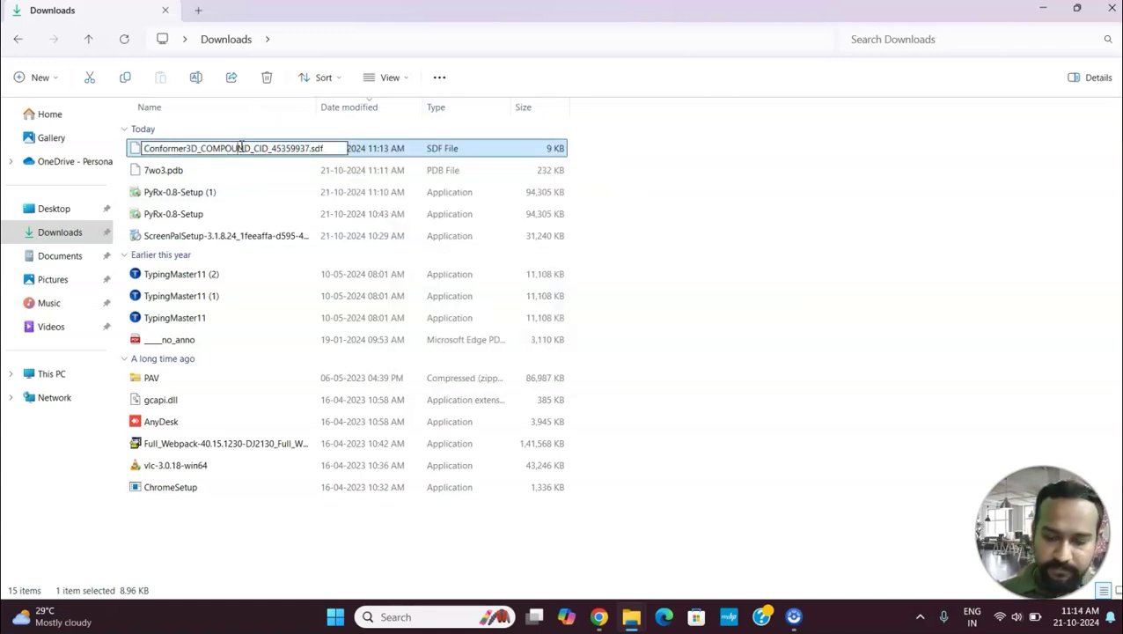
left_click(309, 148)
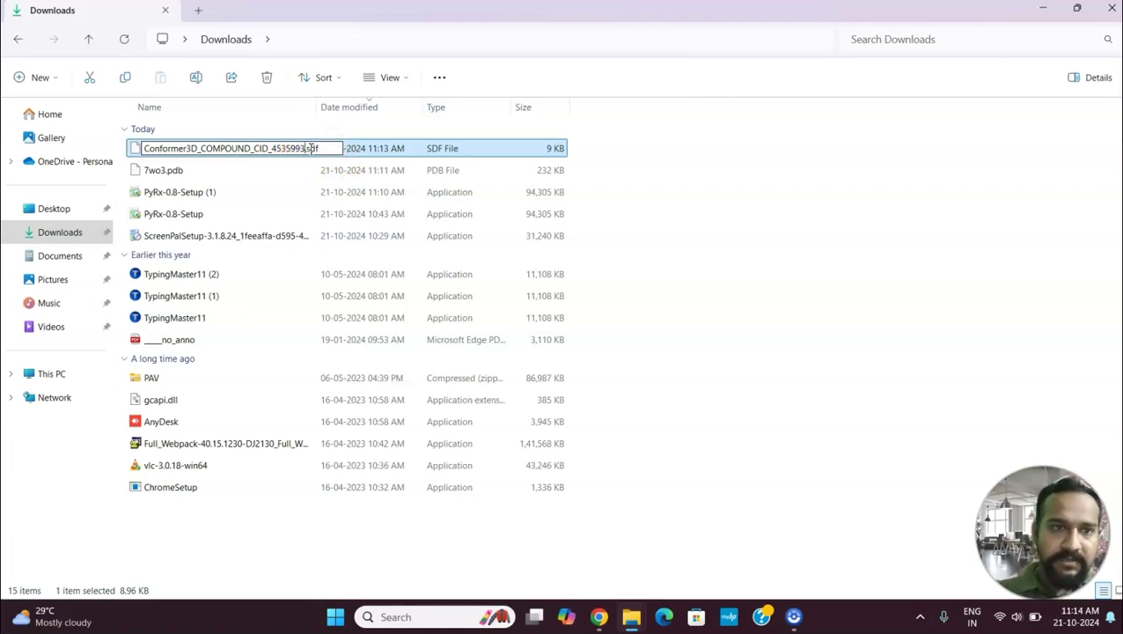
key("BackSpace")
key("BackSpace")
key("BackSpace")
key("BackSpace")
key("BackSpace")
key("BackSpace")
key("BackSpace")
key("BackSpace")
key("BackSpace")
key("BackSpace")
key("BackSpace")
key("BackSpace")
key("BackSpace")
key("BackSpace")
key("BackSpace")
key("BackSpace")
key("BackSpace")
key("BackSpace")
key("BackSpace")
key("BackSpace")
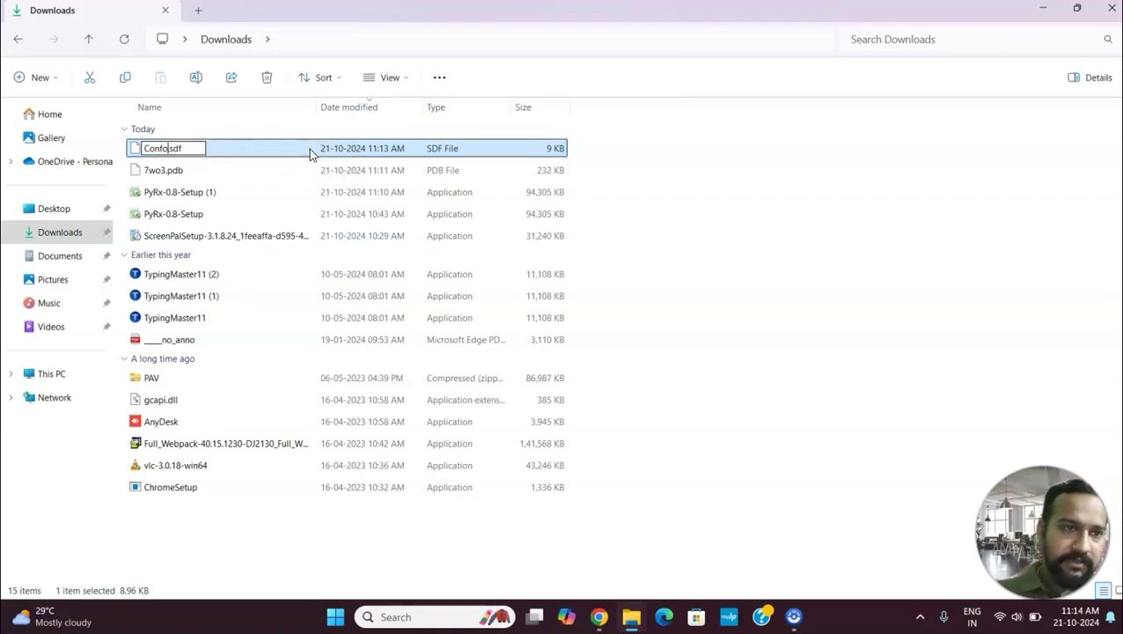
key("BackSpace")
key("BackSpace")
type("L")
type("iga")
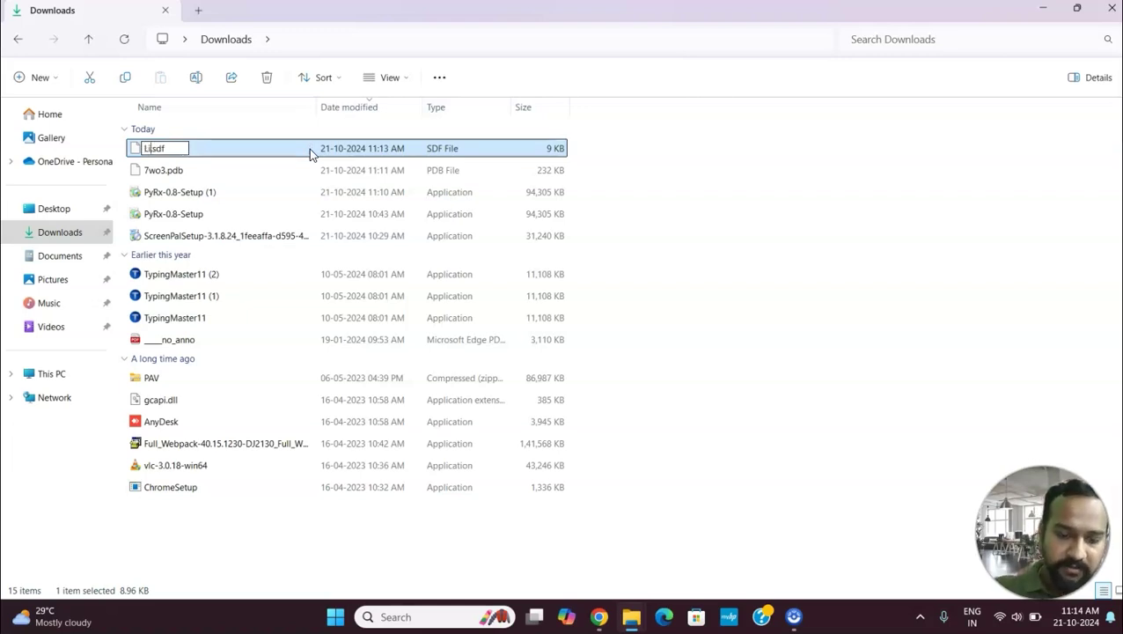
type("nd")
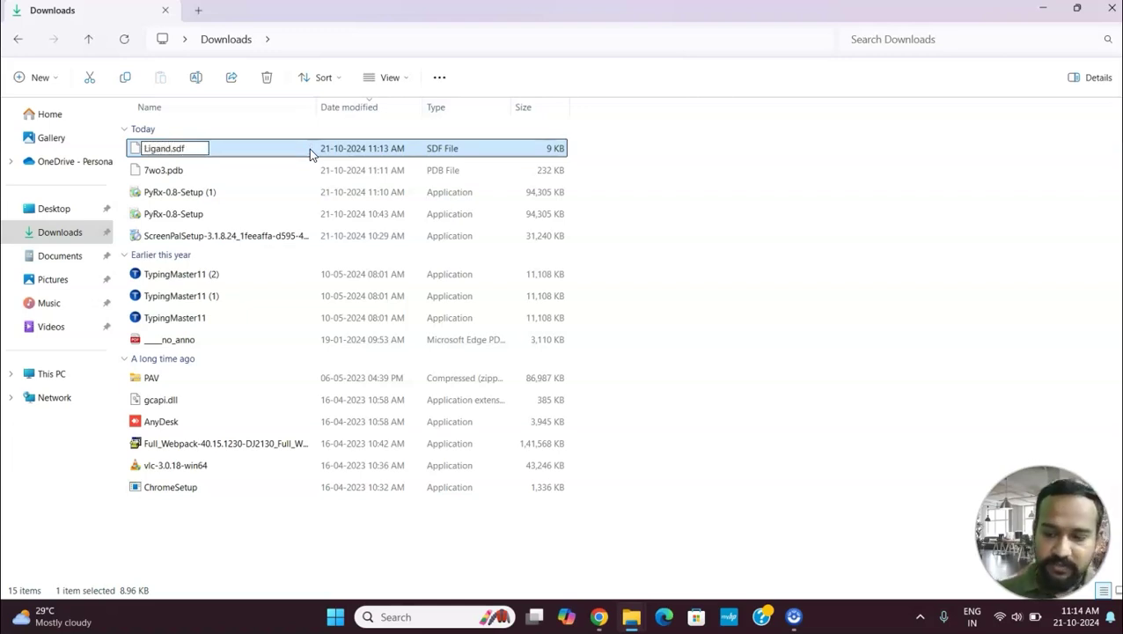
key("Return")
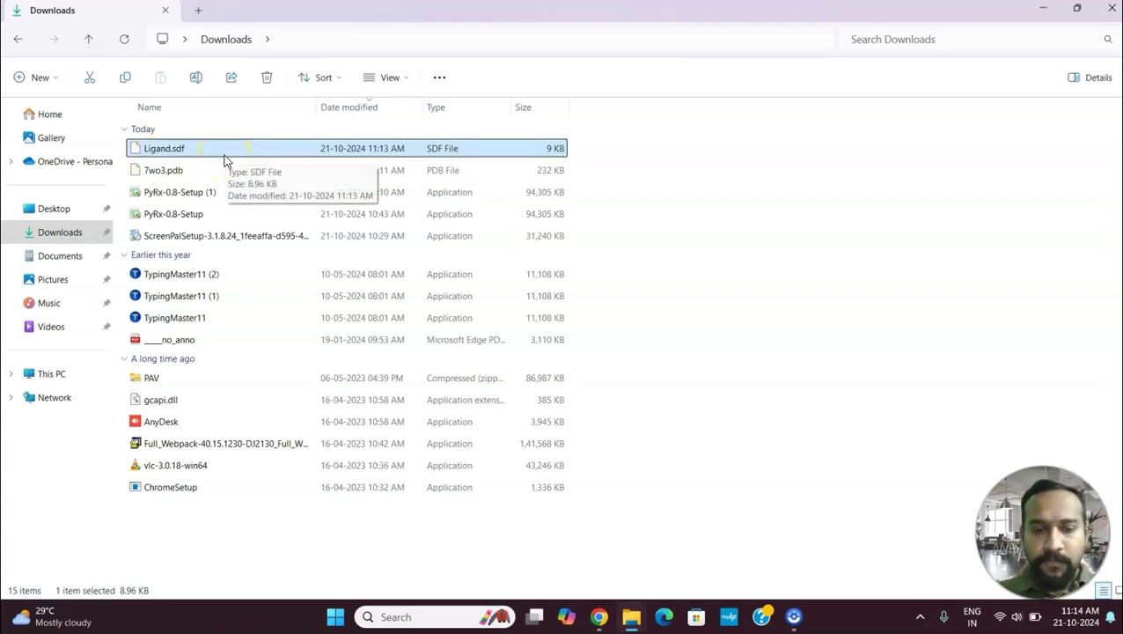
left_click(1044, 10)
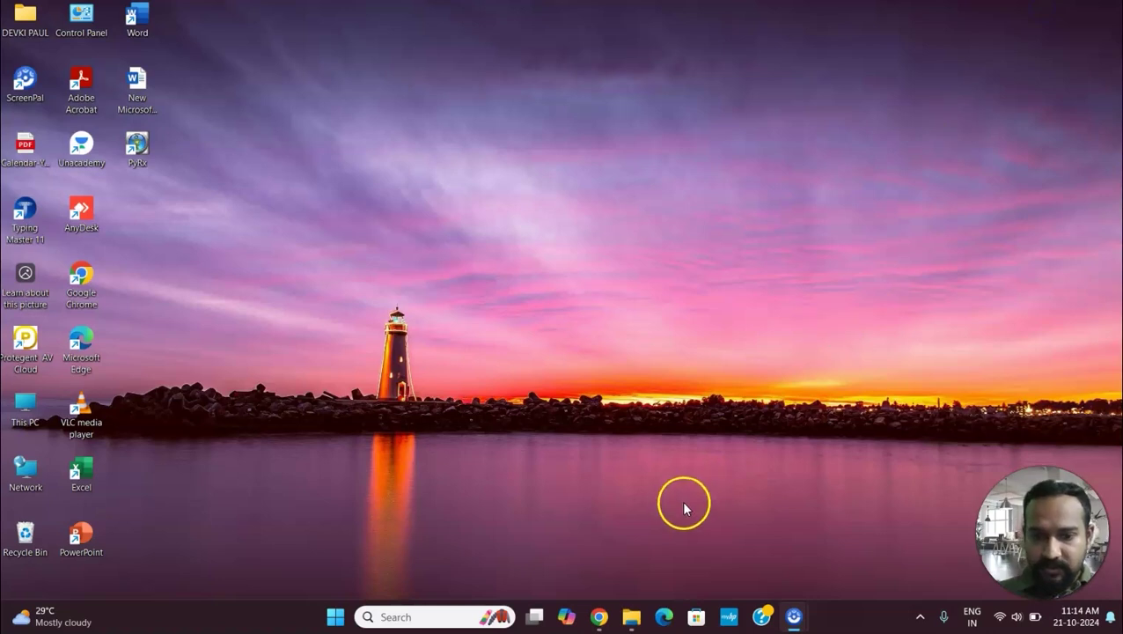
Step: Launch PyRx maximized and load 7wo3.pdb from Downloads with Load Molecule
double_click(138, 147)
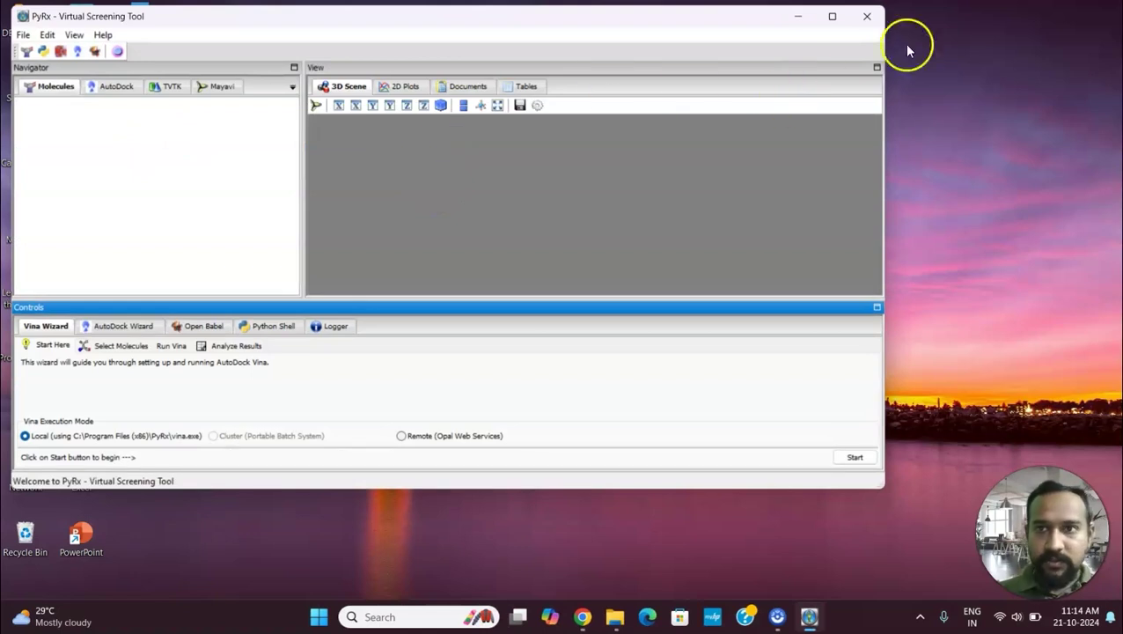
left_click(833, 18)
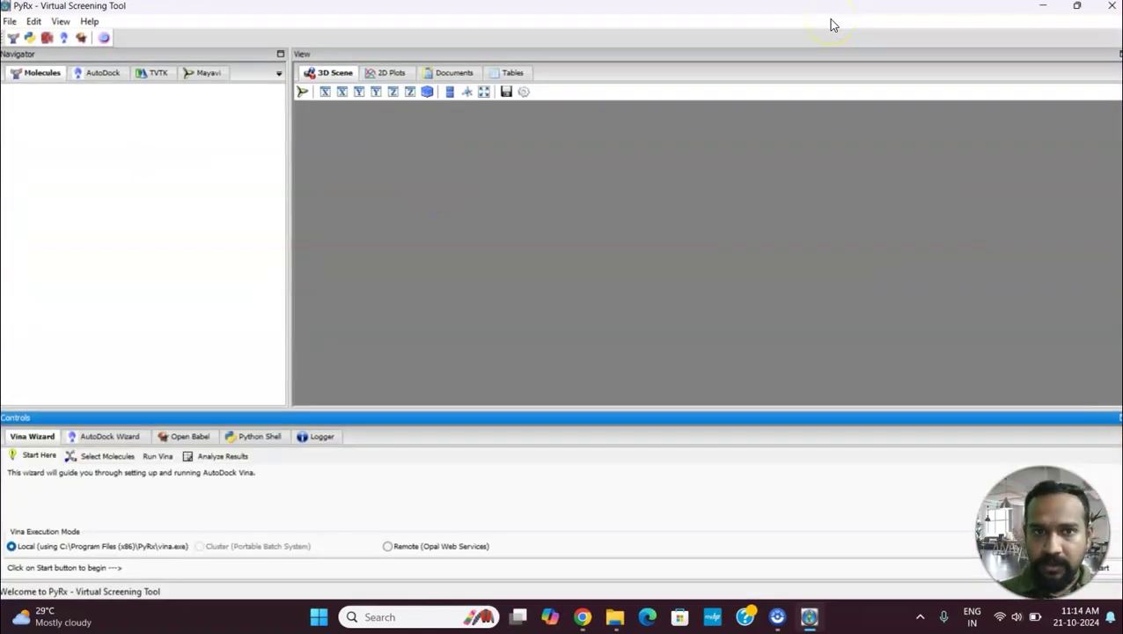
left_click(13, 40)
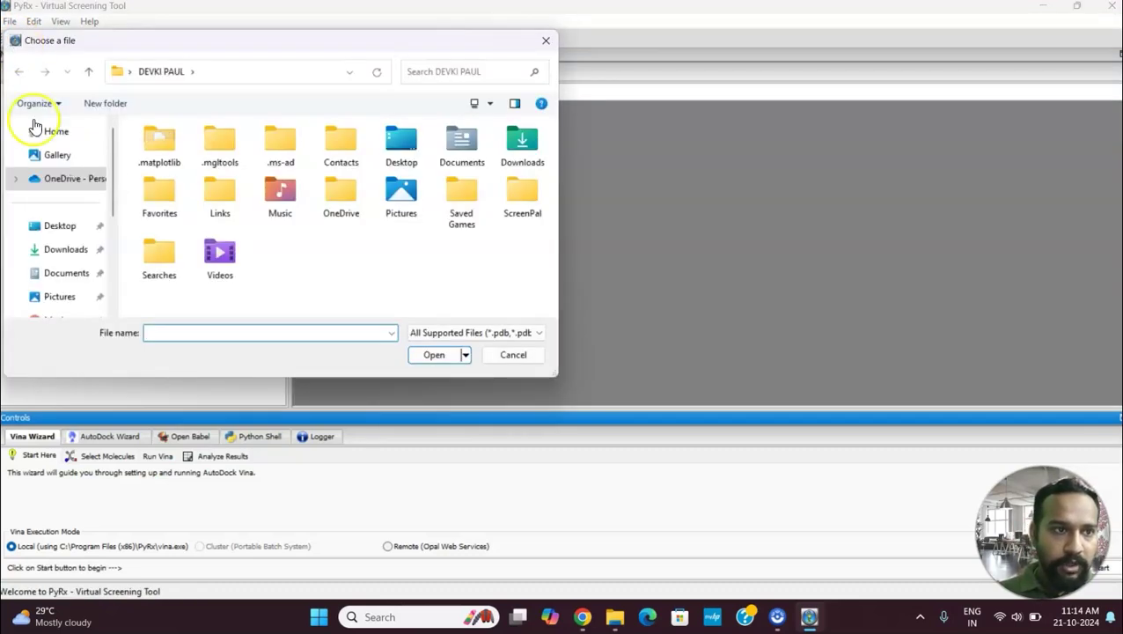
left_click(58, 253)
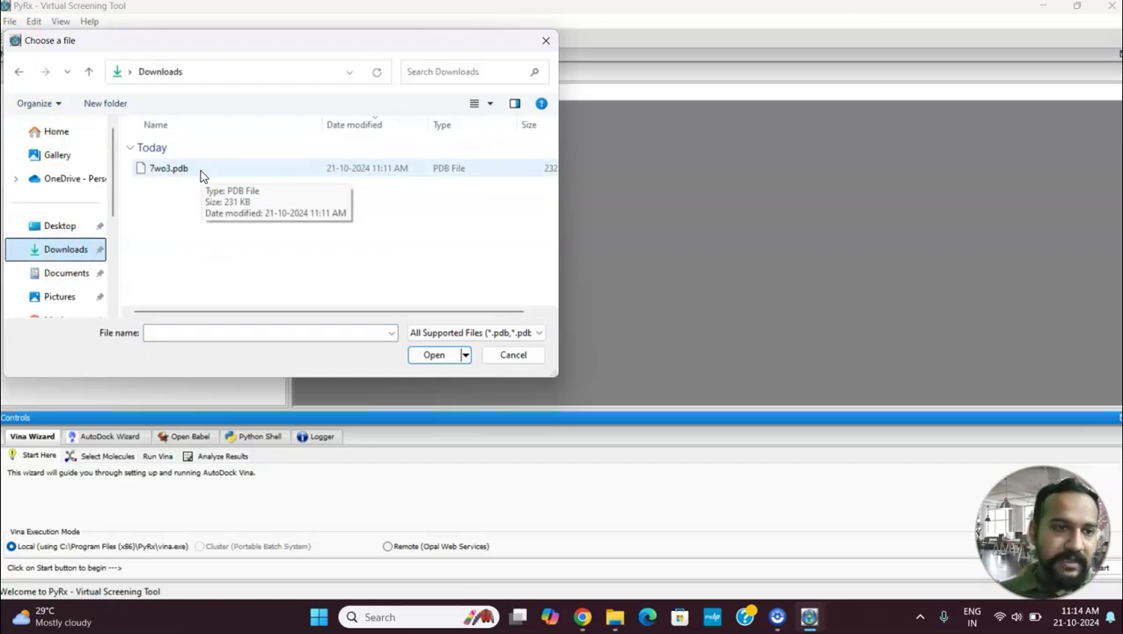
left_click(201, 175)
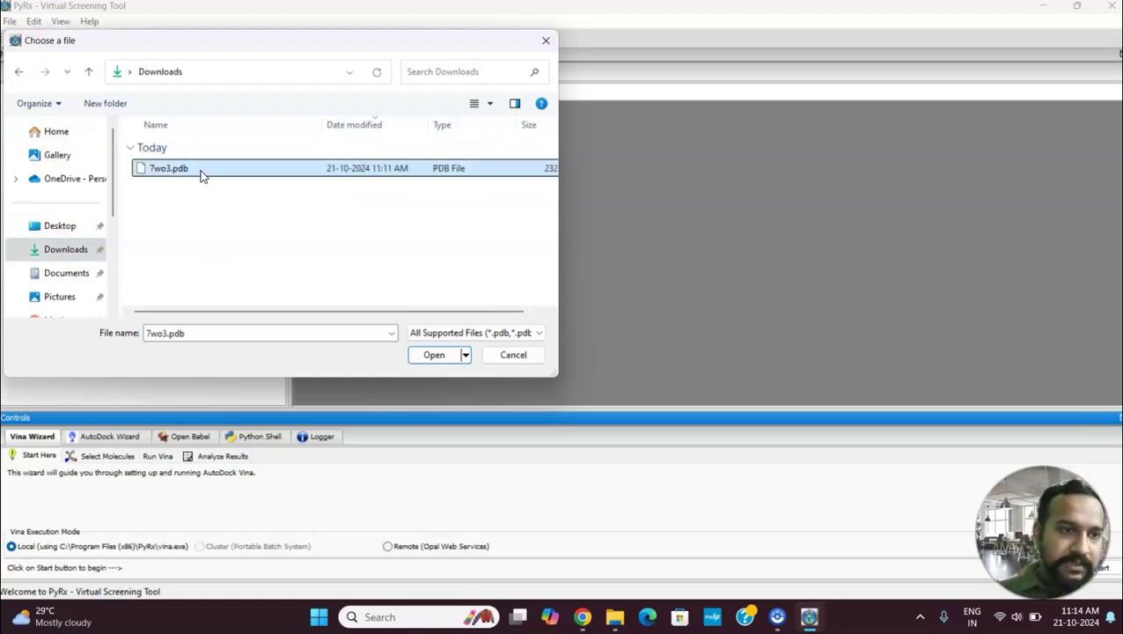
left_click(433, 355)
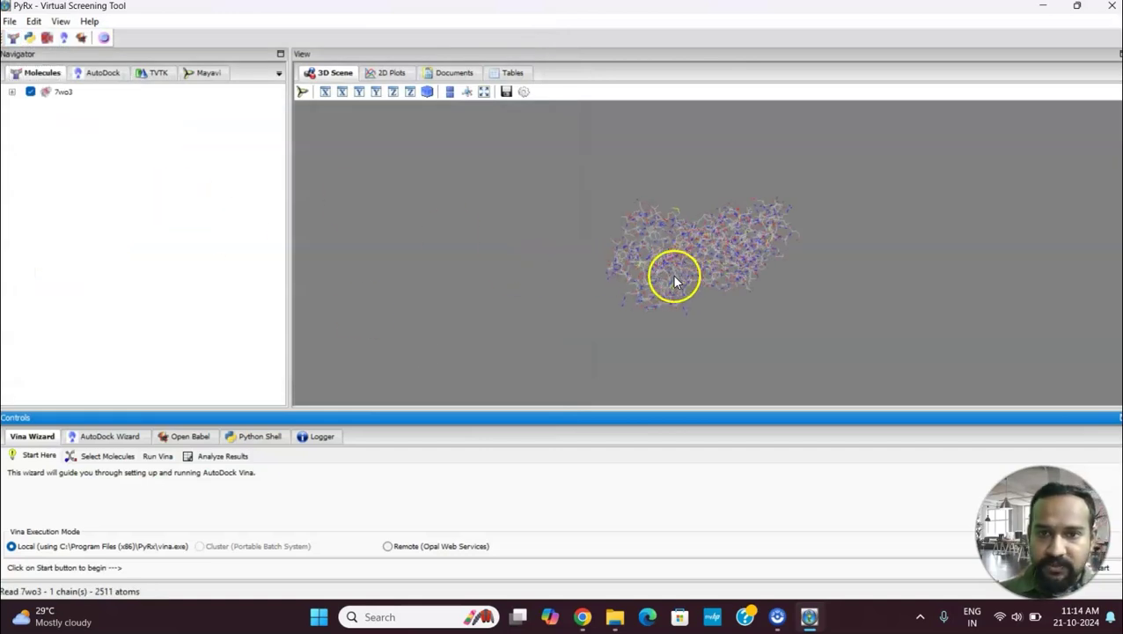
Step: Rotate the 7wo3 protein in the 3D Scene to view it from another angle
left_click_drag(566, 282, 481, 270)
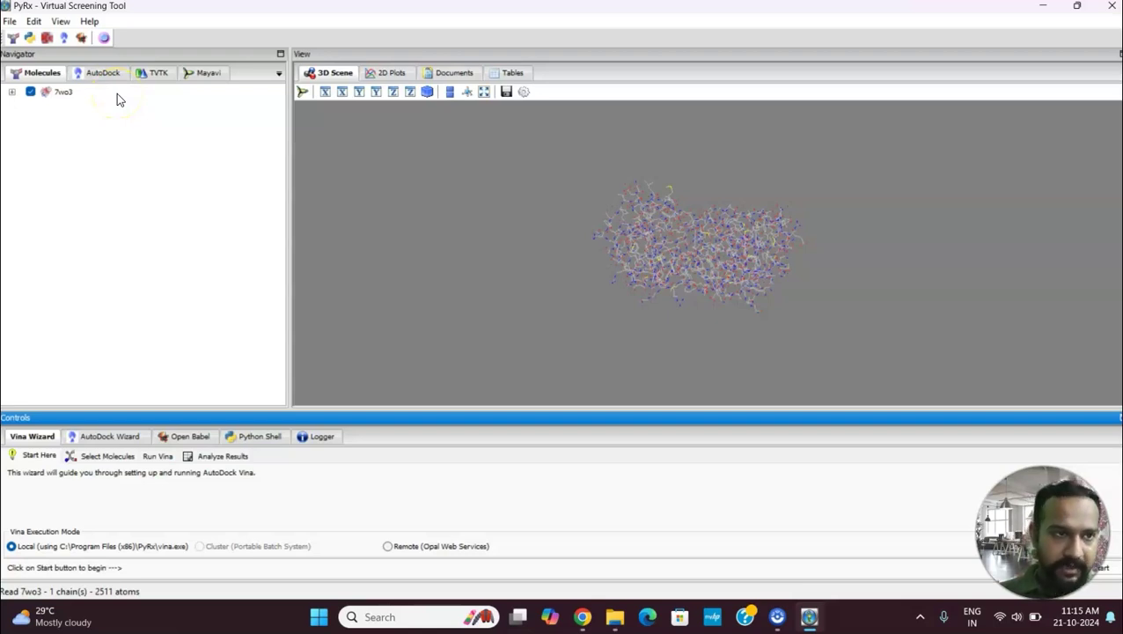
left_click(101, 113)
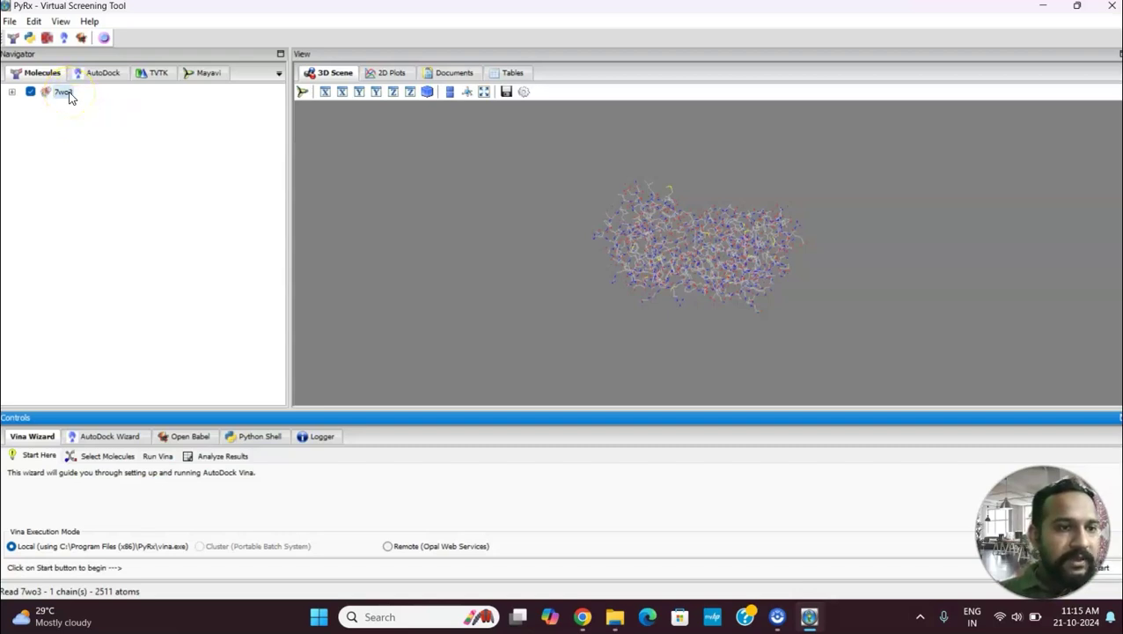
Step: Make 7wo3 an AutoDock macromolecule (7wo3.pdbqt) and show the empty Open Babel panel
right_click(69, 98)
mouse_move(156, 123)
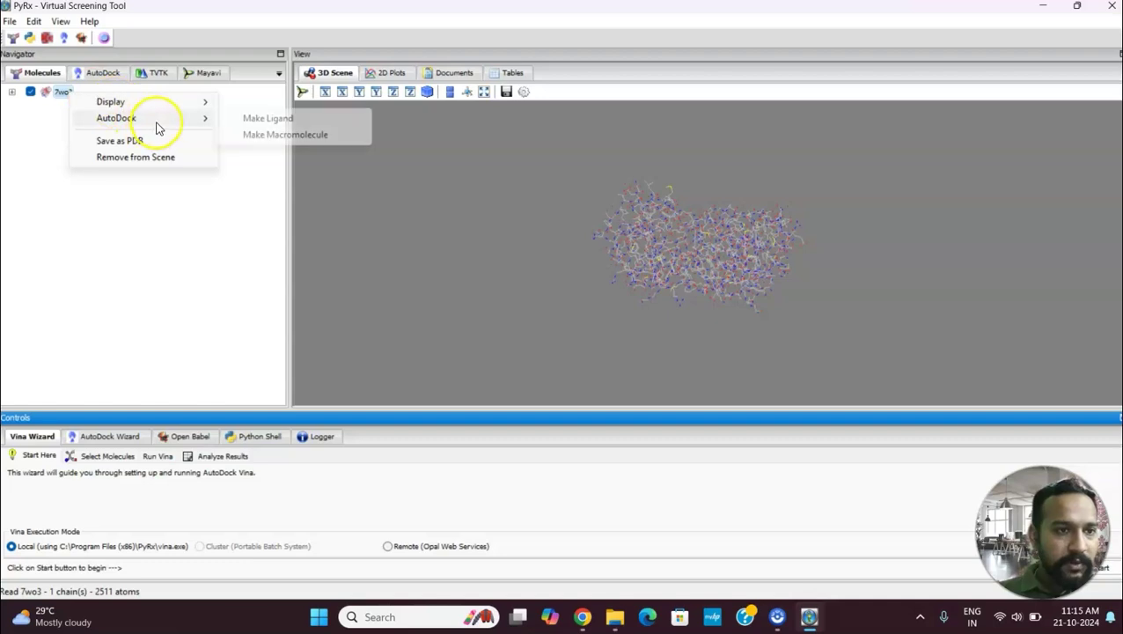
left_click(275, 141)
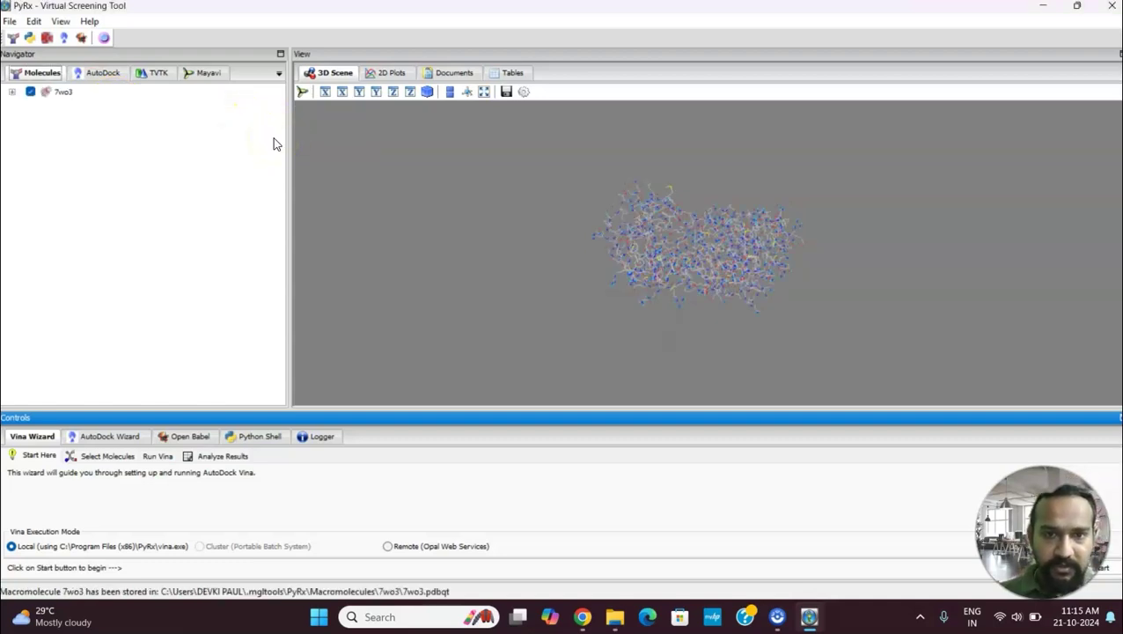
left_click(666, 240)
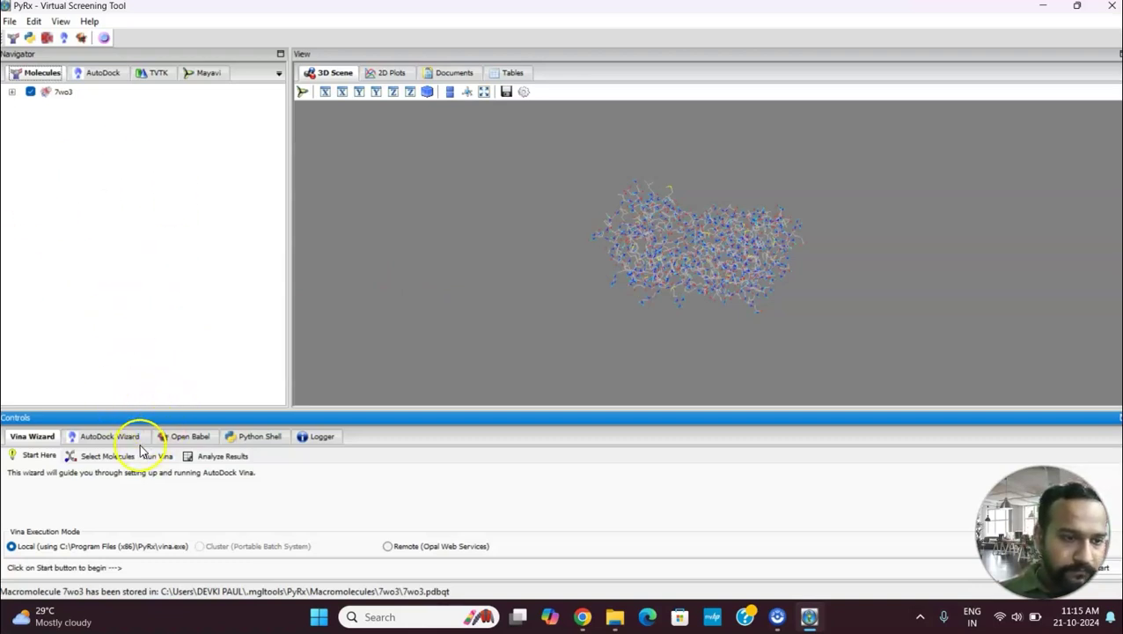
left_click(192, 436)
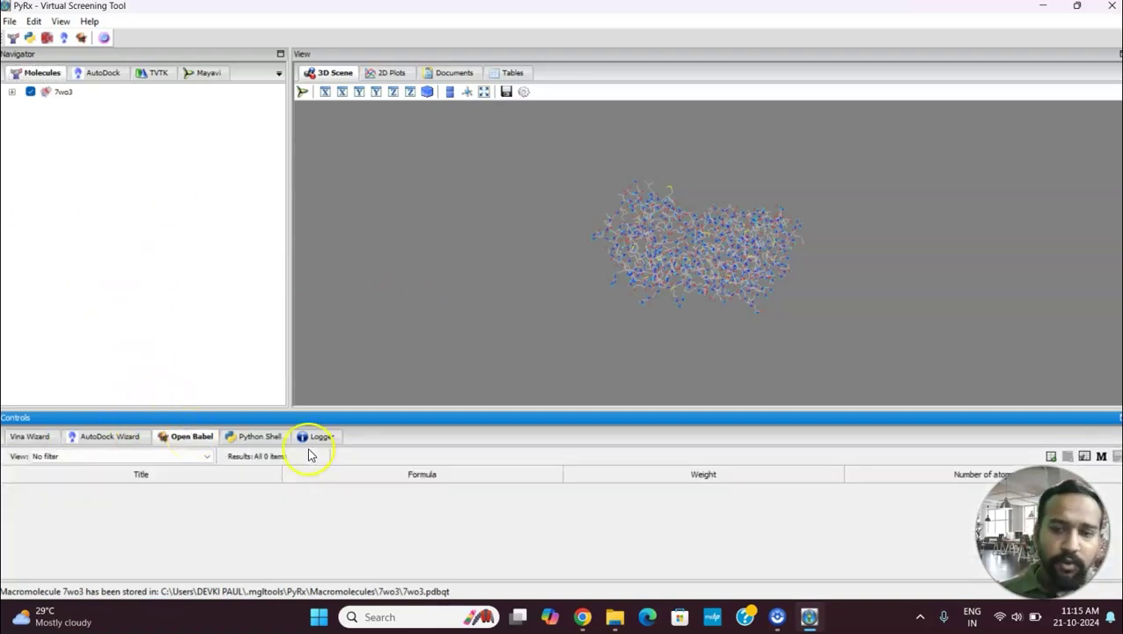
Step: Import Ligand.sdf from Downloads into the Open Babel table as compound 45359937
left_click(1050, 457)
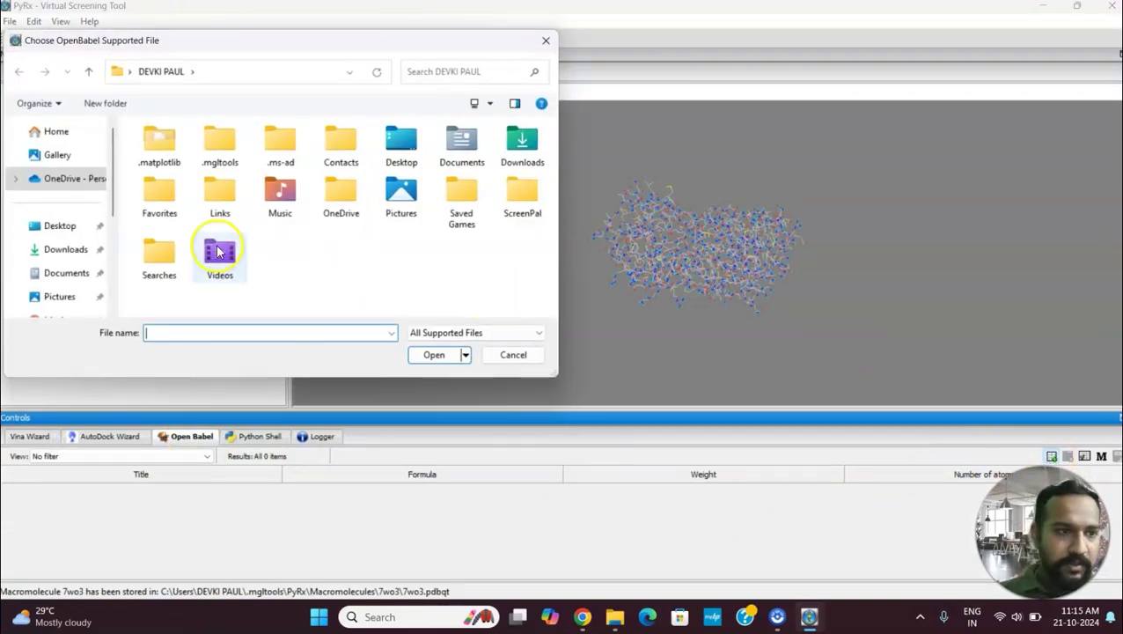
left_click(66, 251)
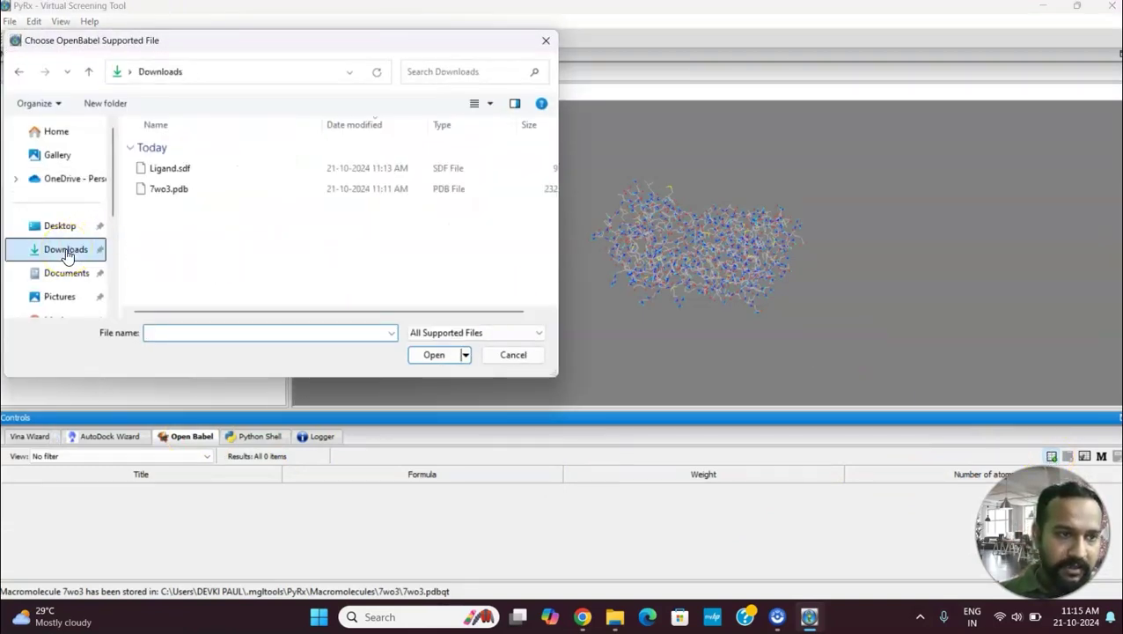
left_click(216, 172)
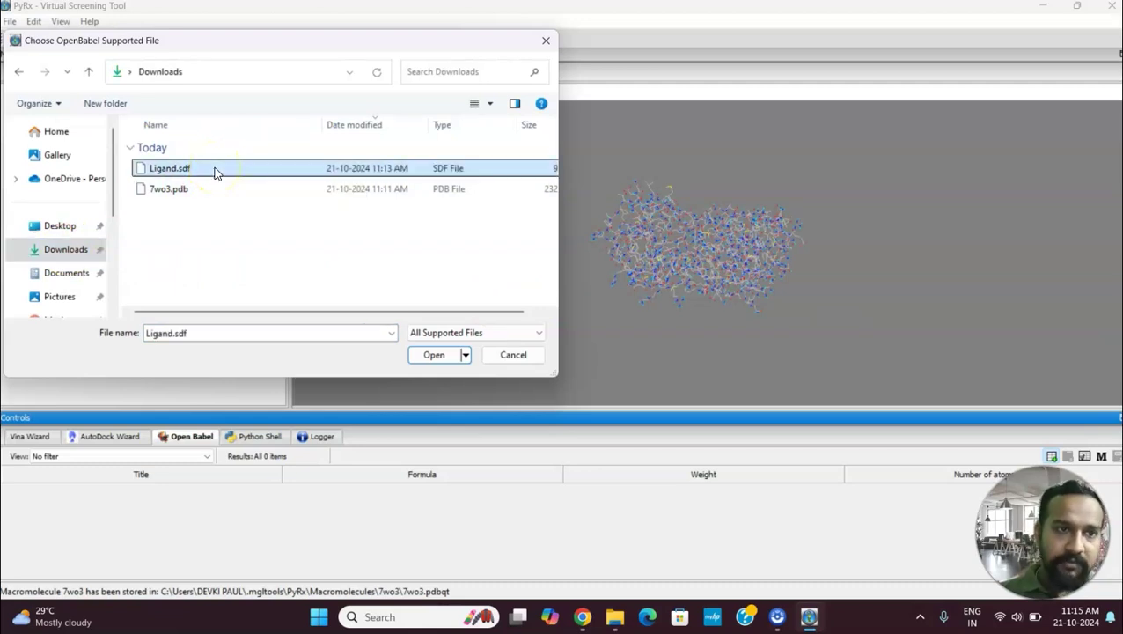
left_click(437, 357)
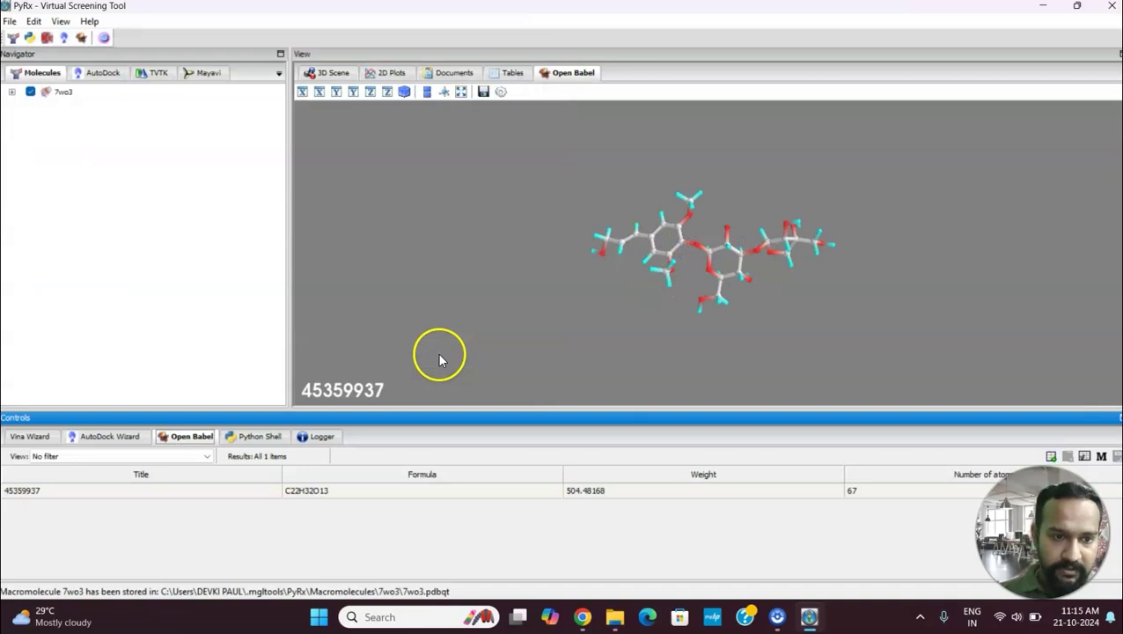
Step: Run energy minimization on all ligands, including 45359937
left_click(334, 492)
right_click(335, 495)
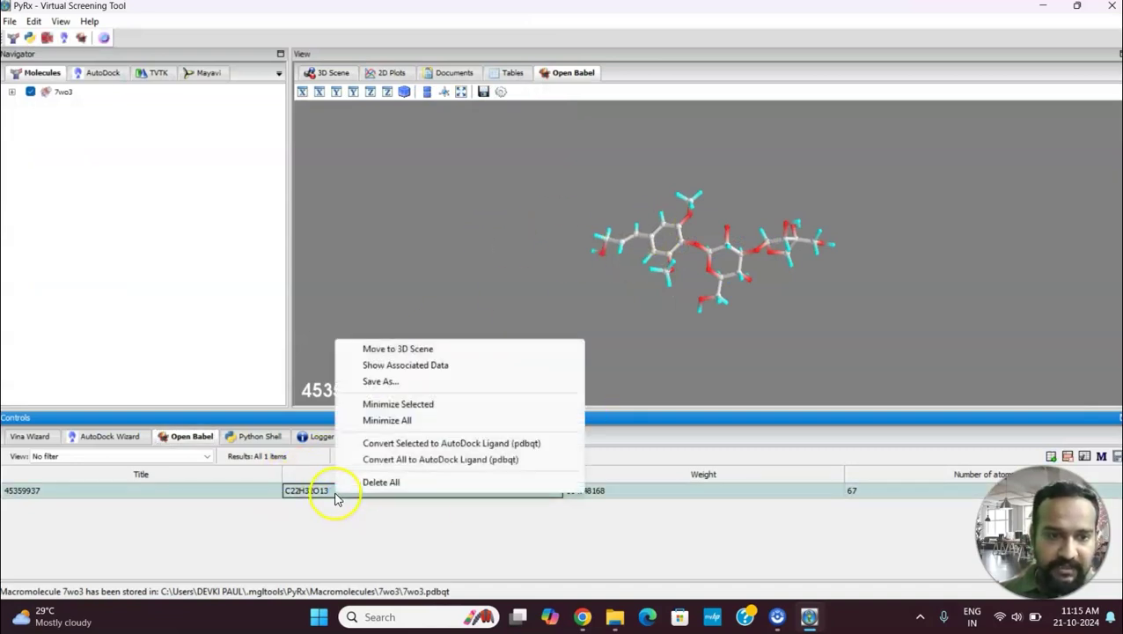
left_click(407, 420)
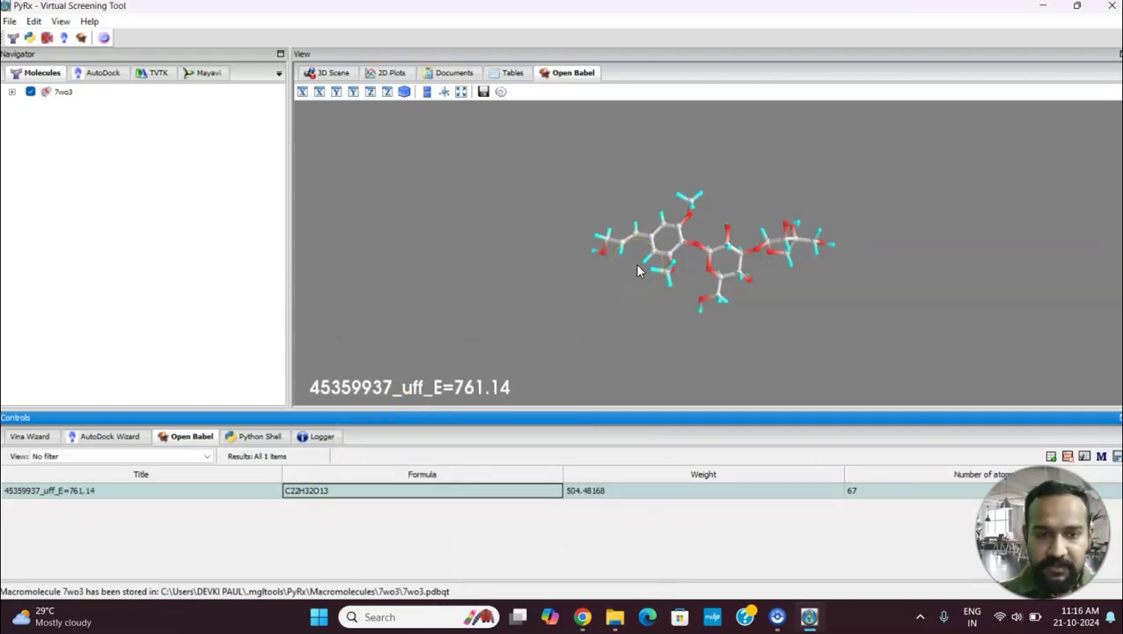
Step: Rerun uff minimization with the chosen parameters, giving the ligand an energy of 761.14
right_click(230, 486)
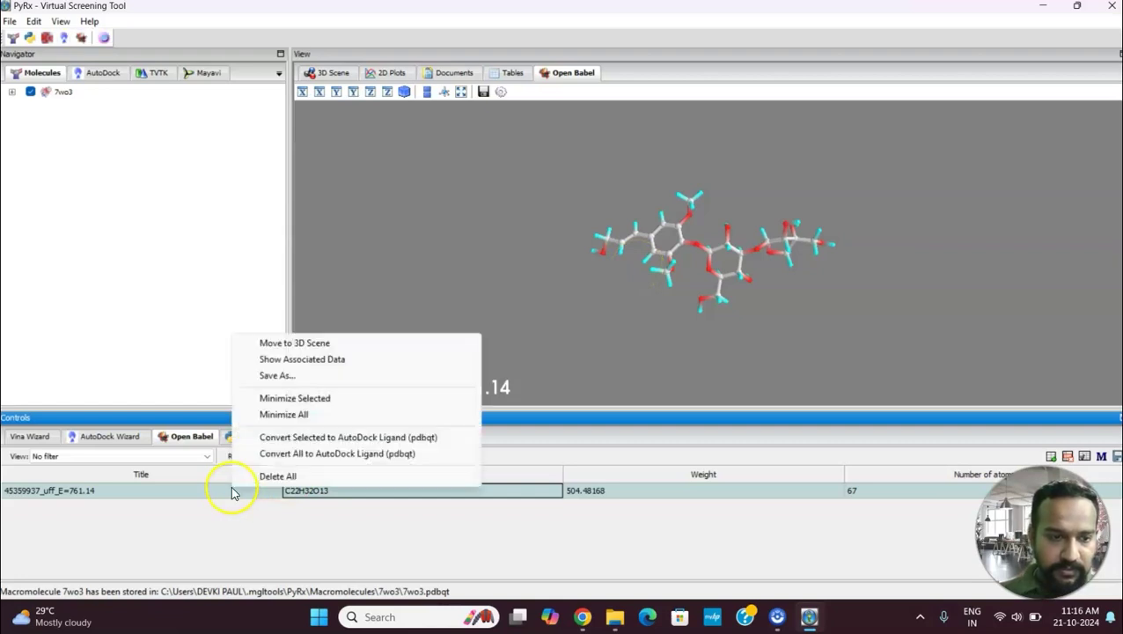
left_click(324, 400)
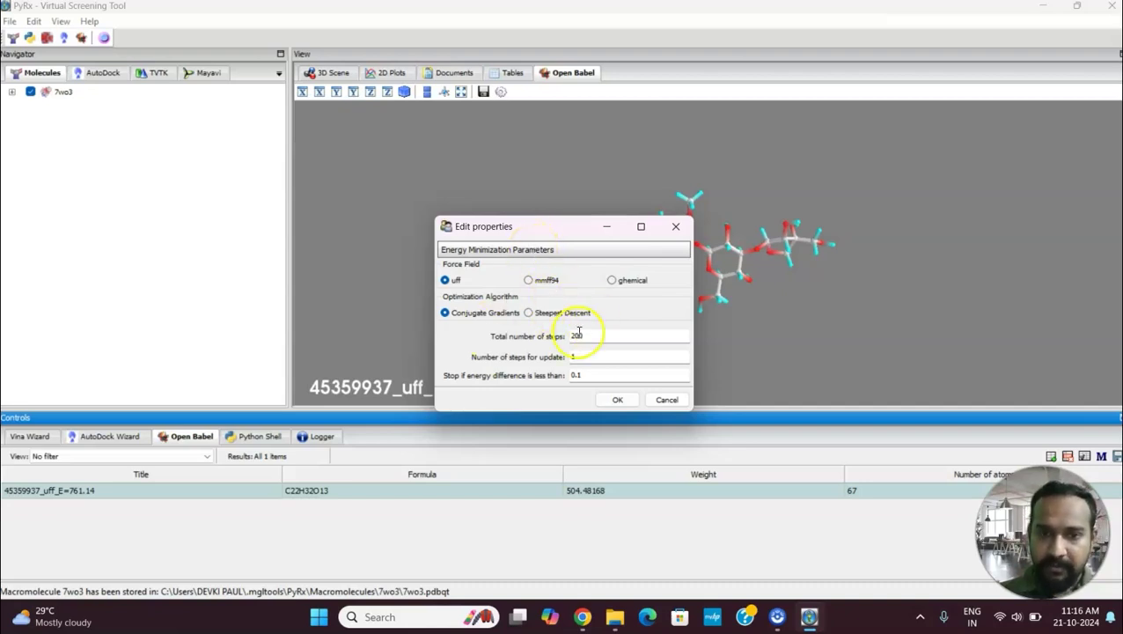
left_click(618, 400)
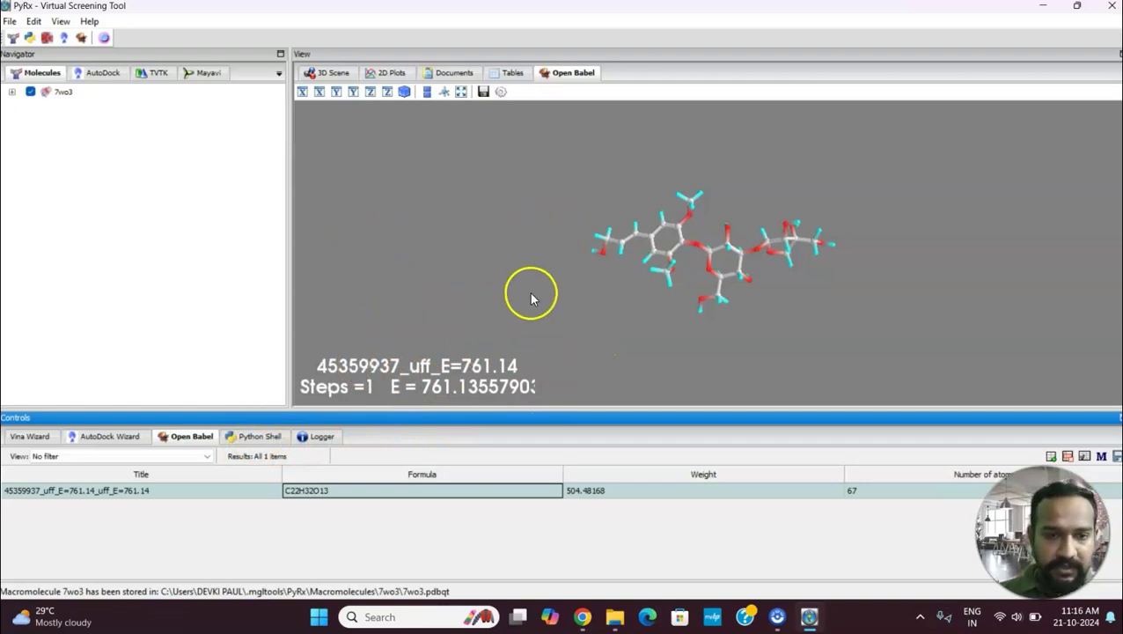
right_click(211, 493)
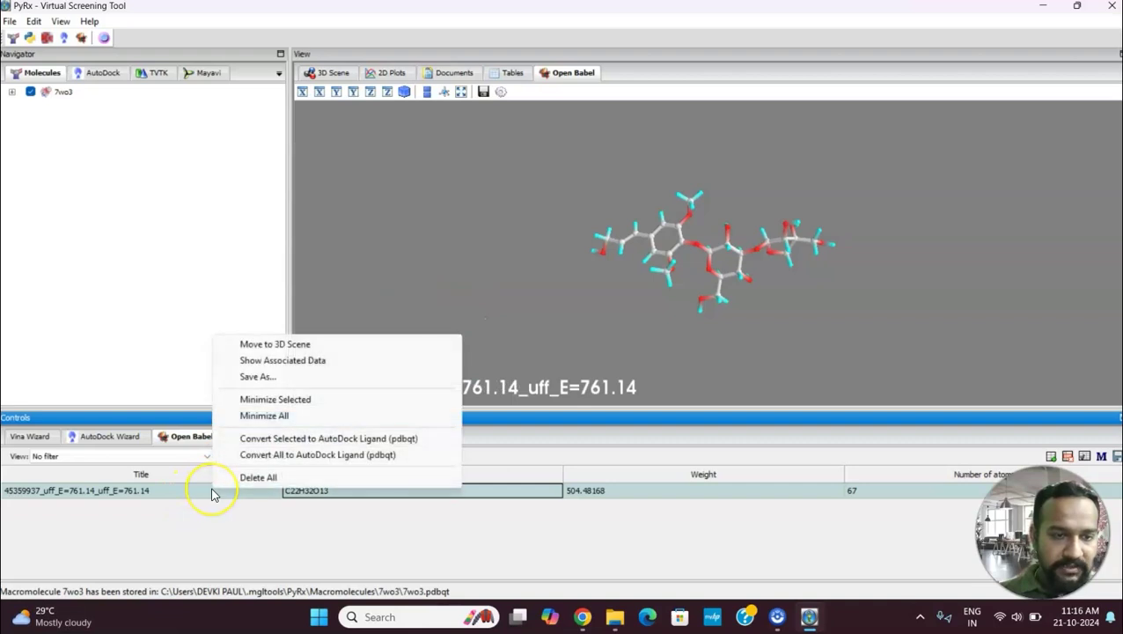
left_click(375, 535)
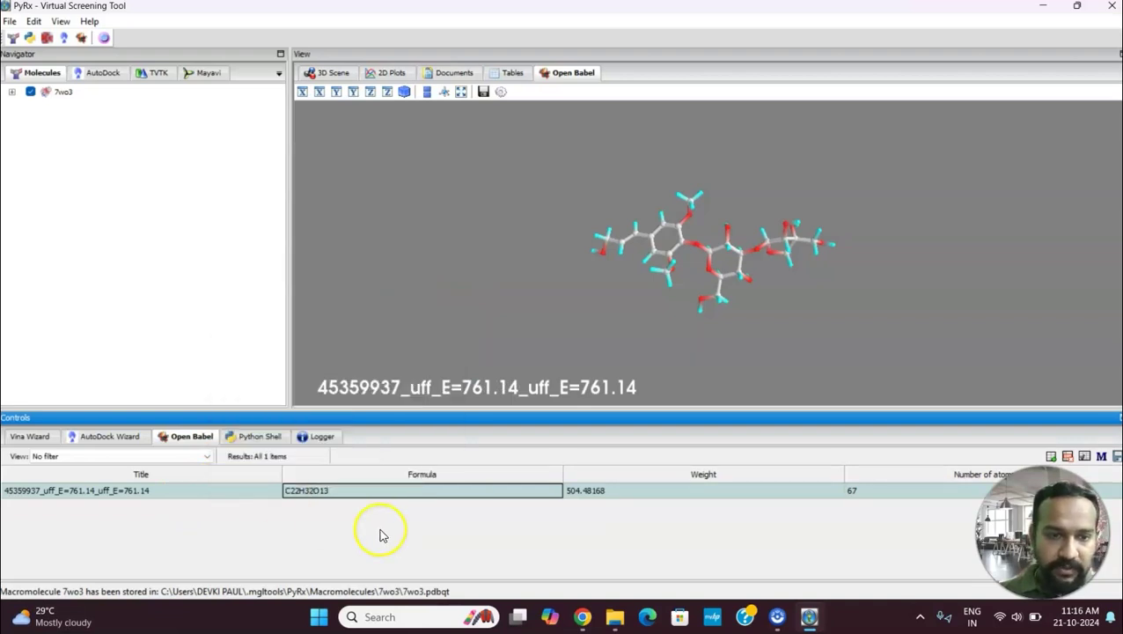
Step: Convert the minimized 45359937 ligand to an AutoDock pdbqt ligand
right_click(239, 490)
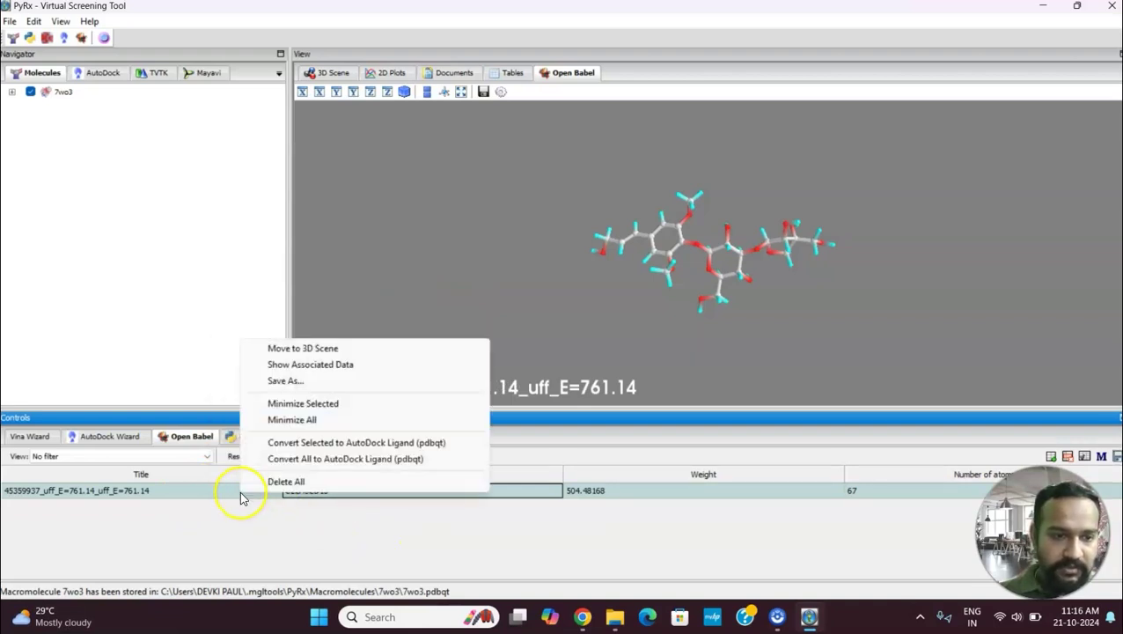
left_click(359, 444)
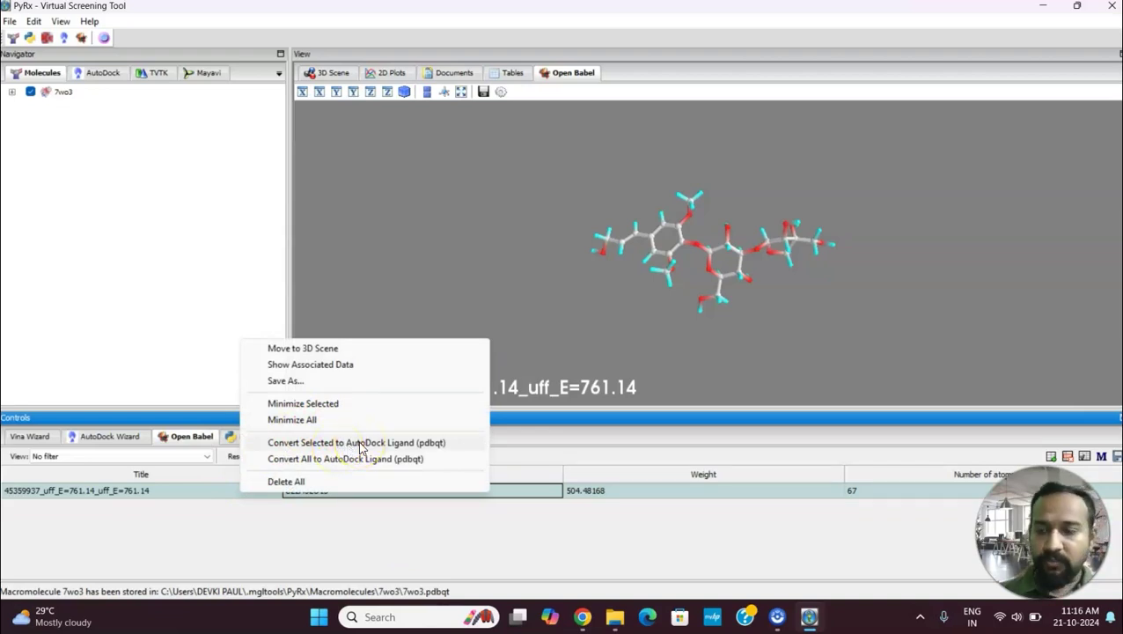
left_click(359, 444)
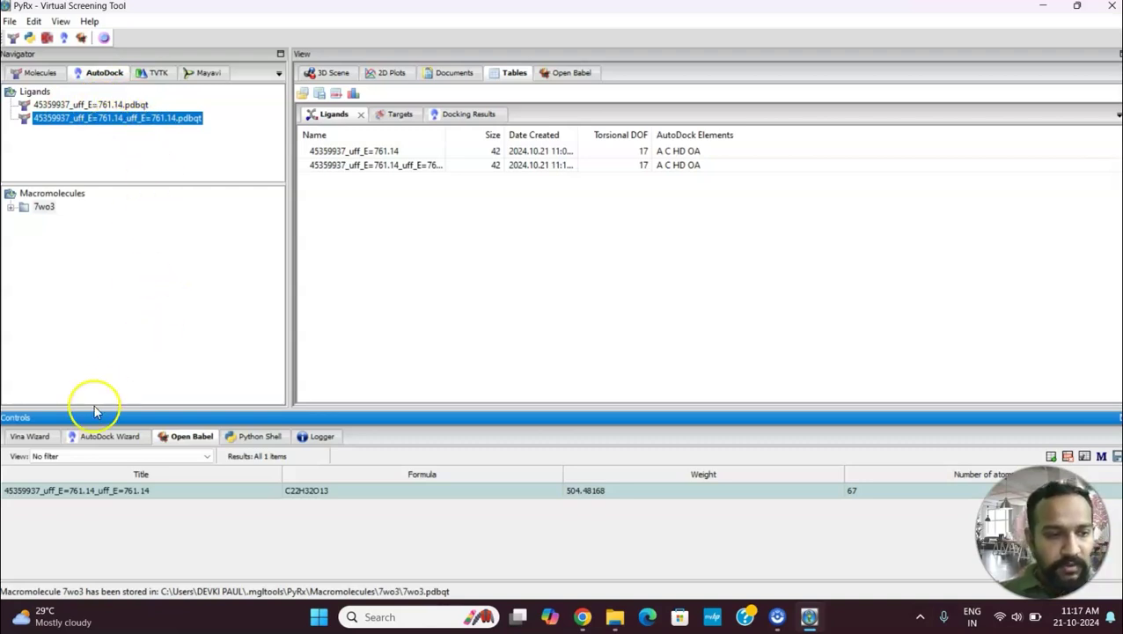
Step: Start the Vina Wizard with 7wo3 as receptor and the minimized pdbqt ligand selected
left_click(31, 436)
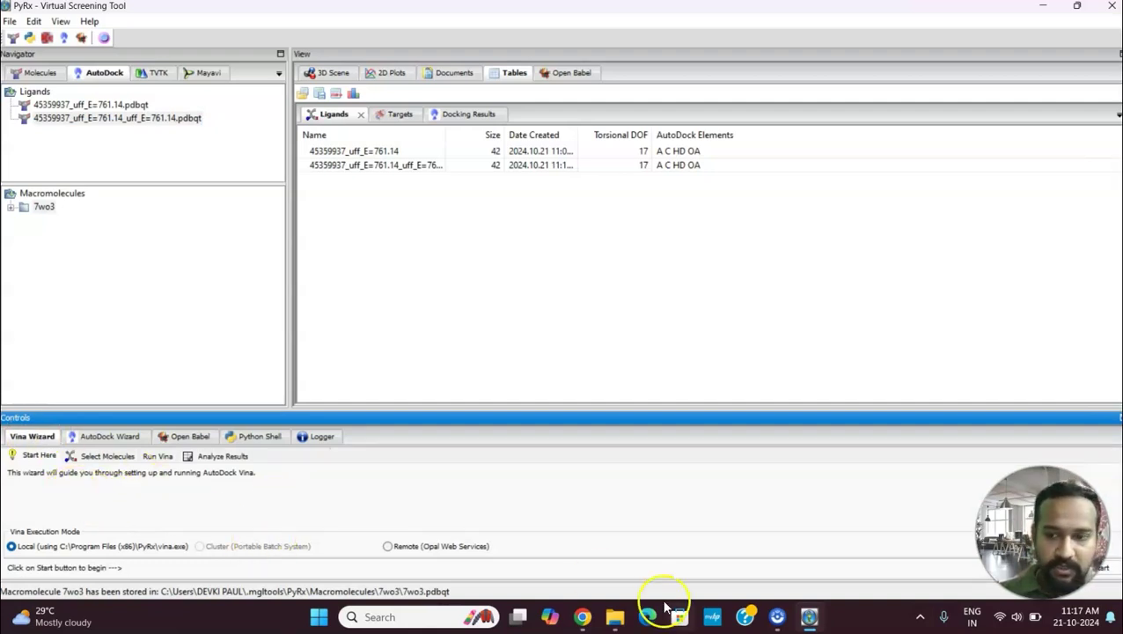
left_click(777, 616)
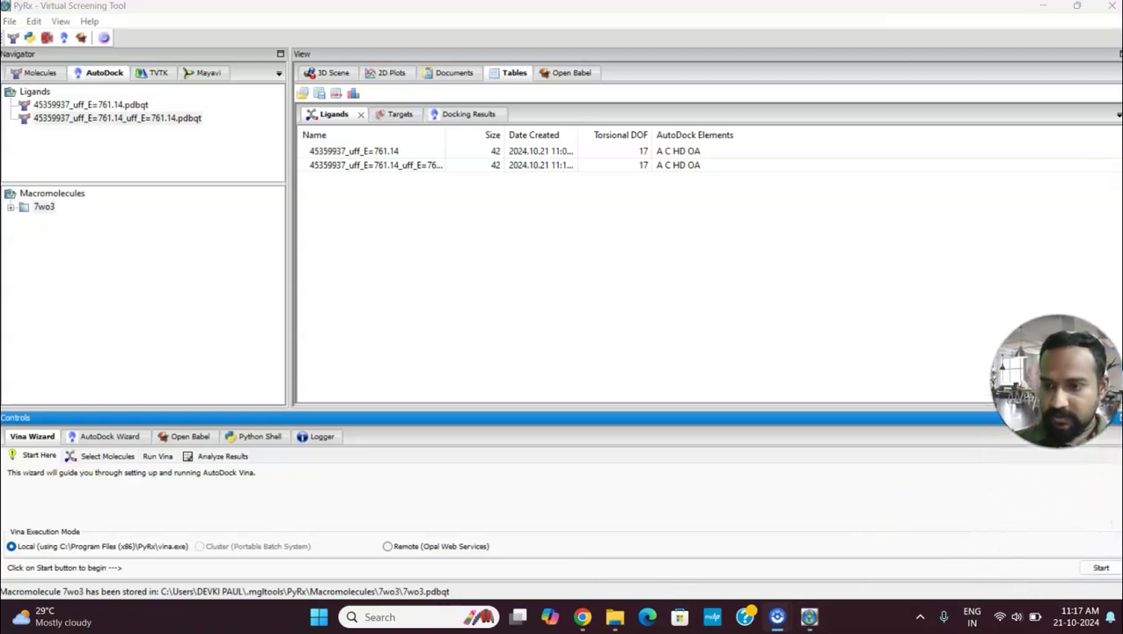
left_click(1100, 569)
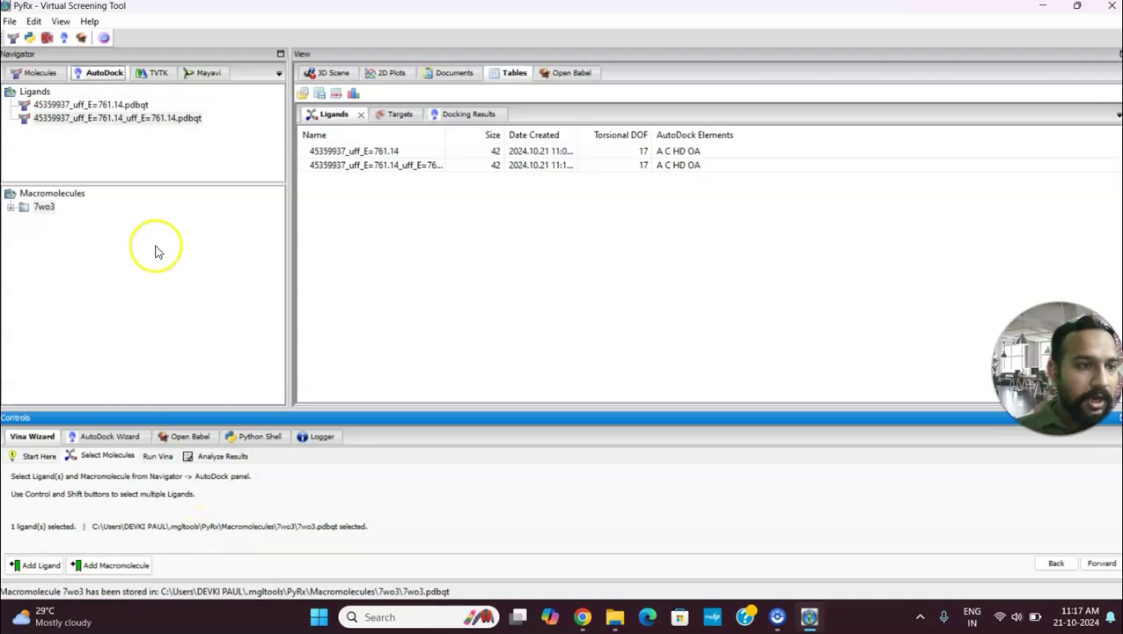
left_click(44, 209)
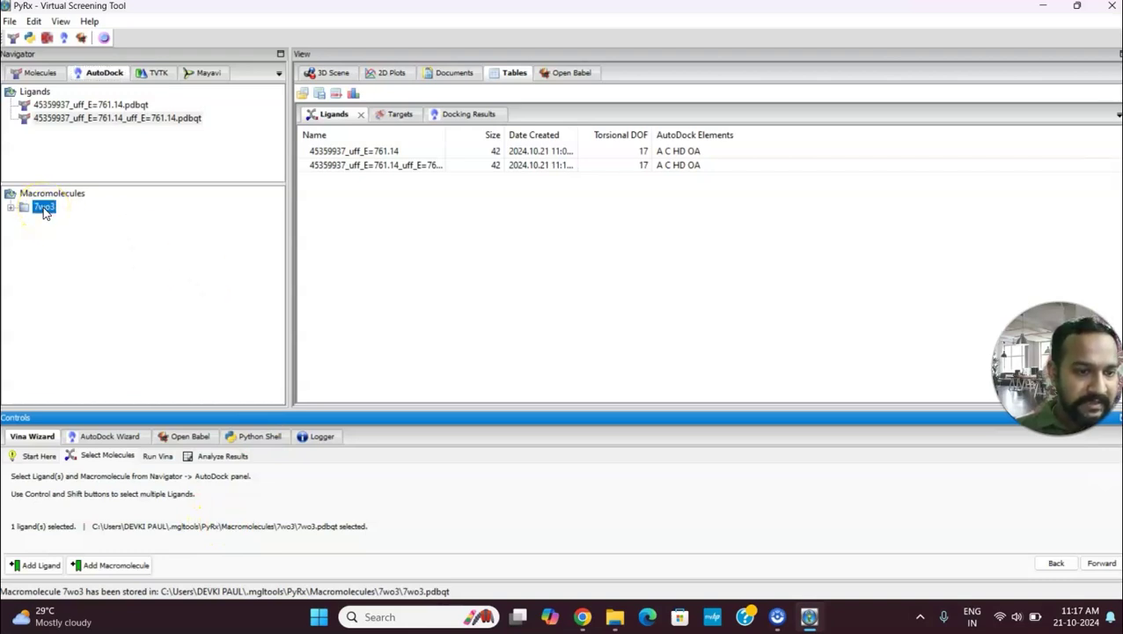
left_click(79, 120)
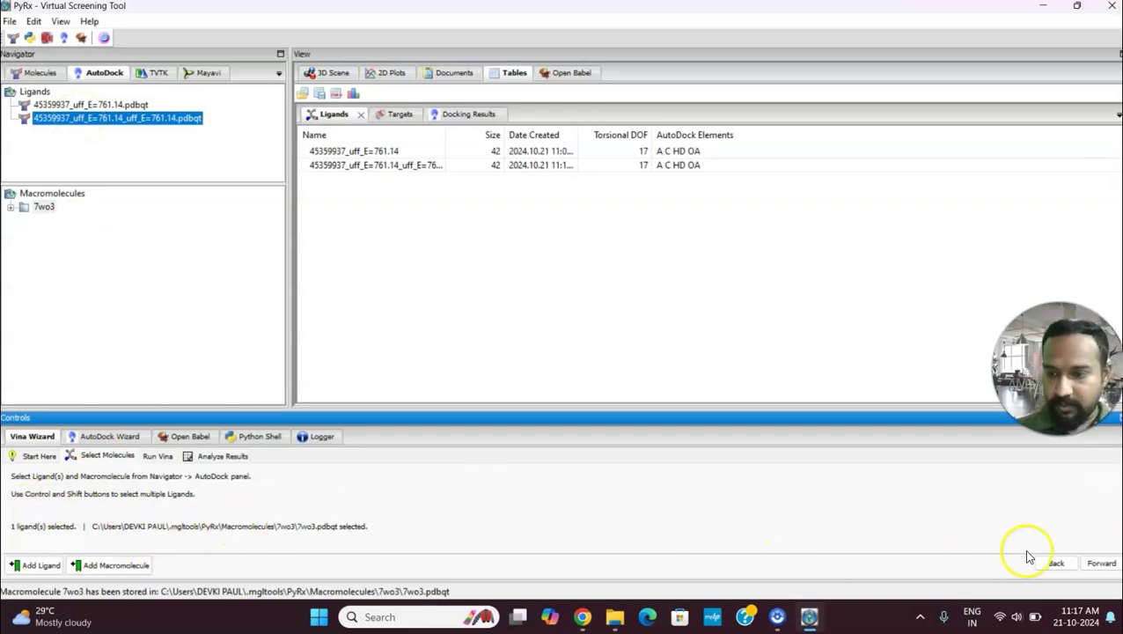
left_click(1102, 564)
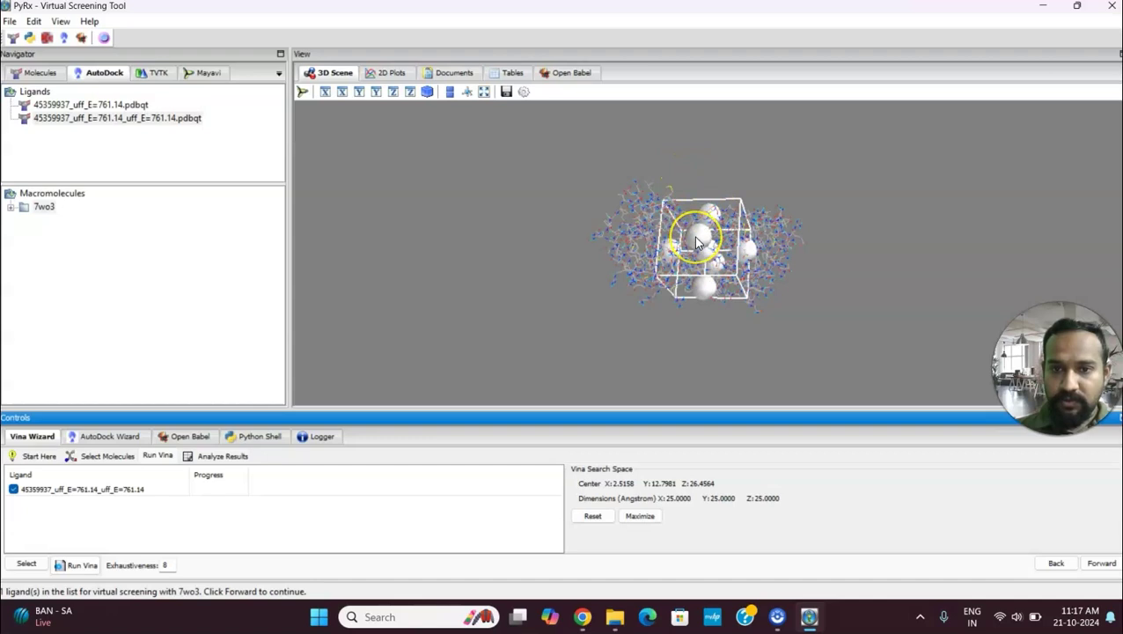
Step: Stretch and recentre the Vina grid box left, right, downward and along Z over the protein
left_click_drag(697, 243, 604, 169)
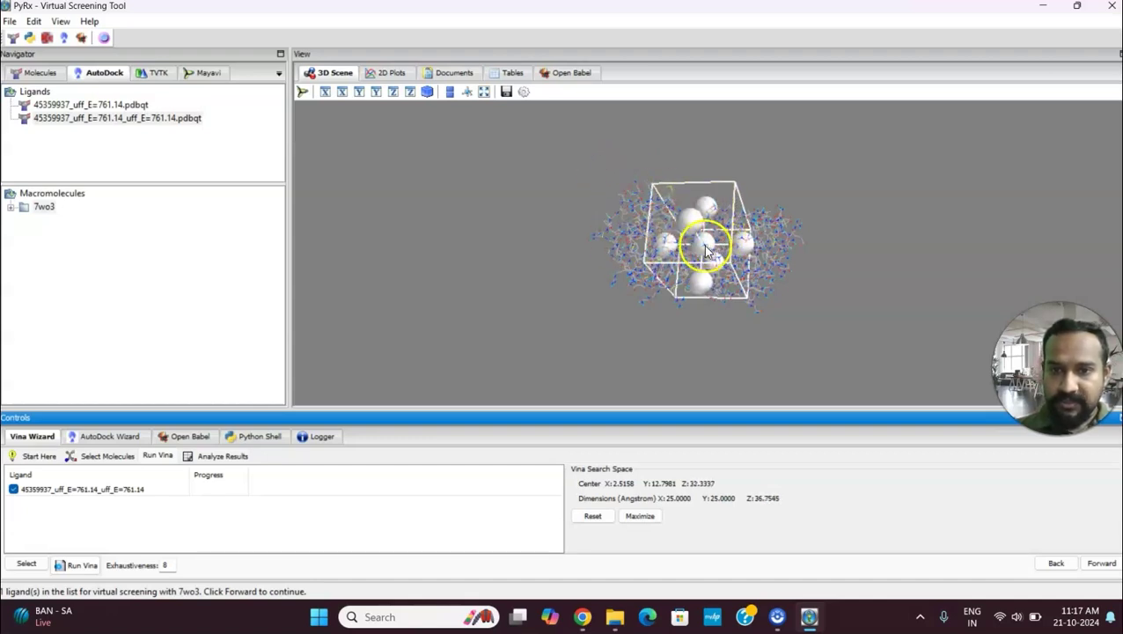
left_click_drag(704, 248, 709, 156)
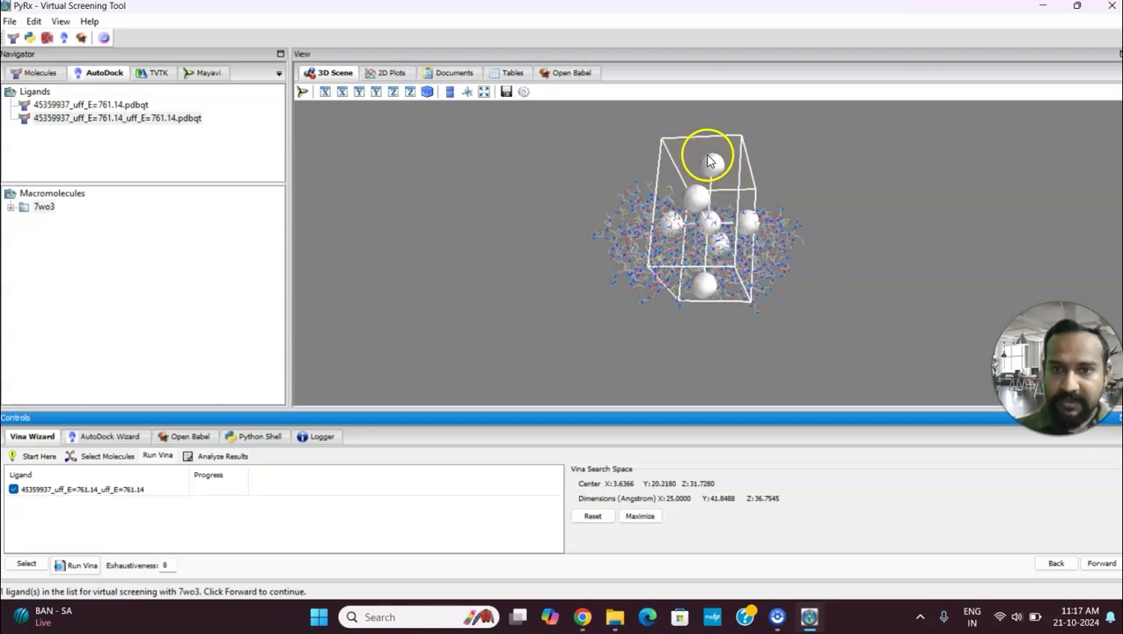
left_click_drag(669, 229, 604, 233)
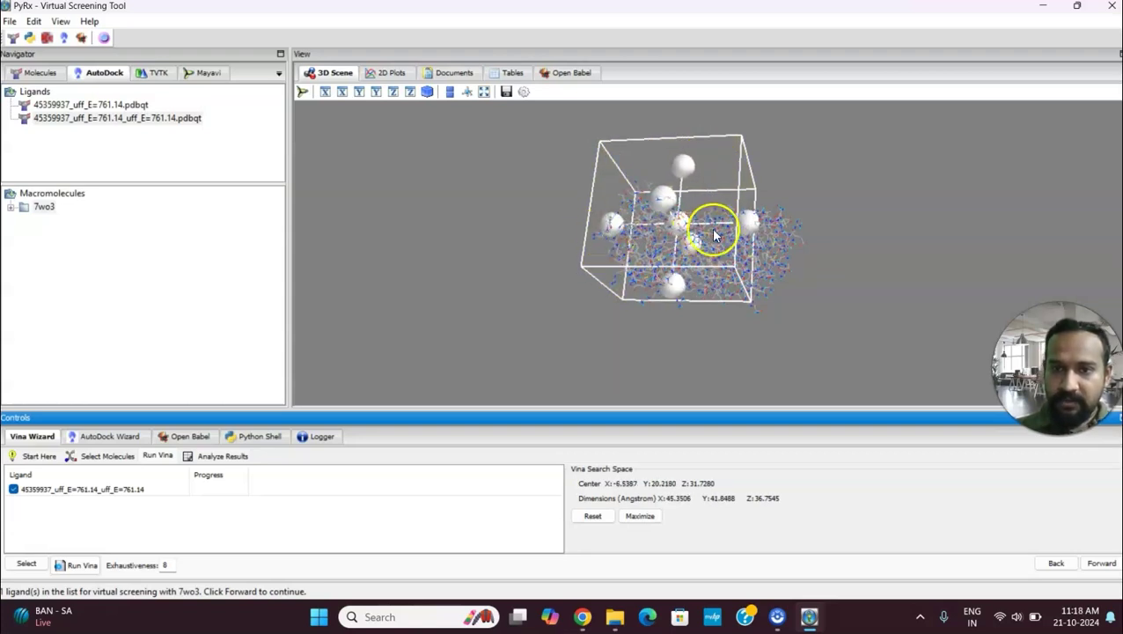
left_click_drag(745, 227, 822, 223)
left_click_drag(709, 290, 709, 319)
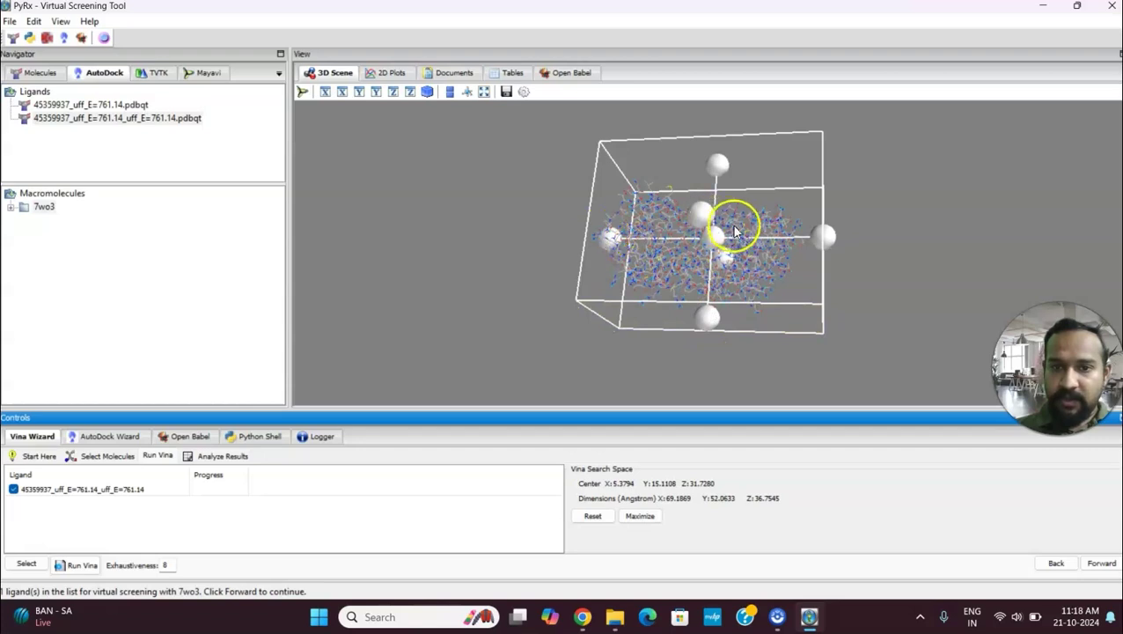
left_click(726, 262)
mouse_move(726, 262)
left_mouse_down()
mouse_move(714, 255)
mouse_move(730, 268)
left_mouse_up()
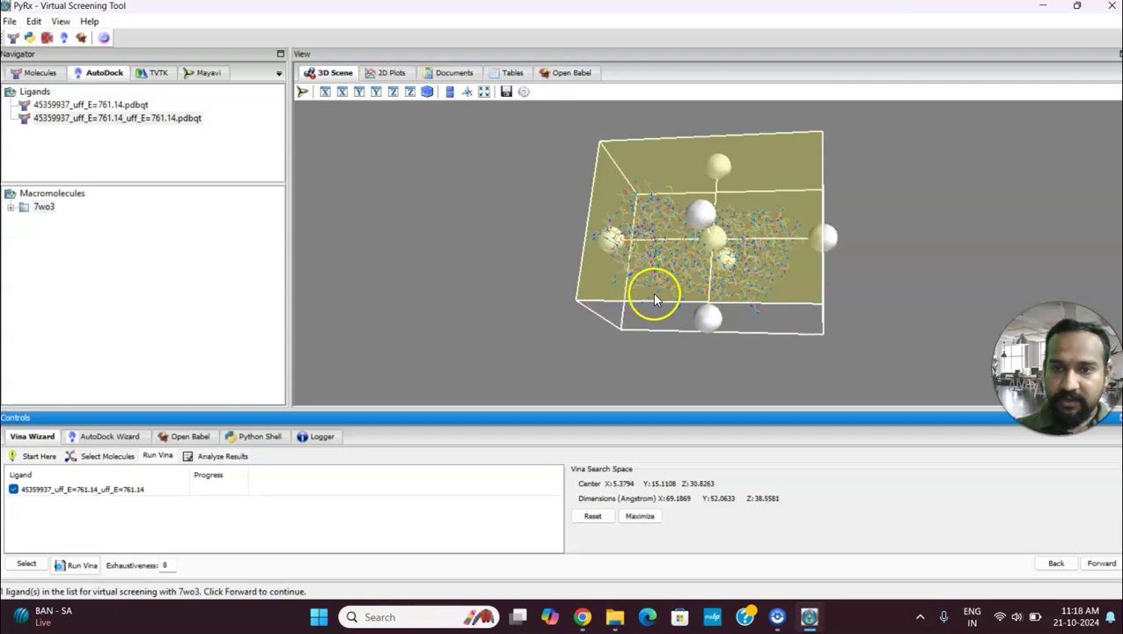
Step: Refine the box to 69.19 × 44.50 × 68.35 Å, centred at 5.38, 12.74, 23.24
left_click_drag(866, 269, 534, 314)
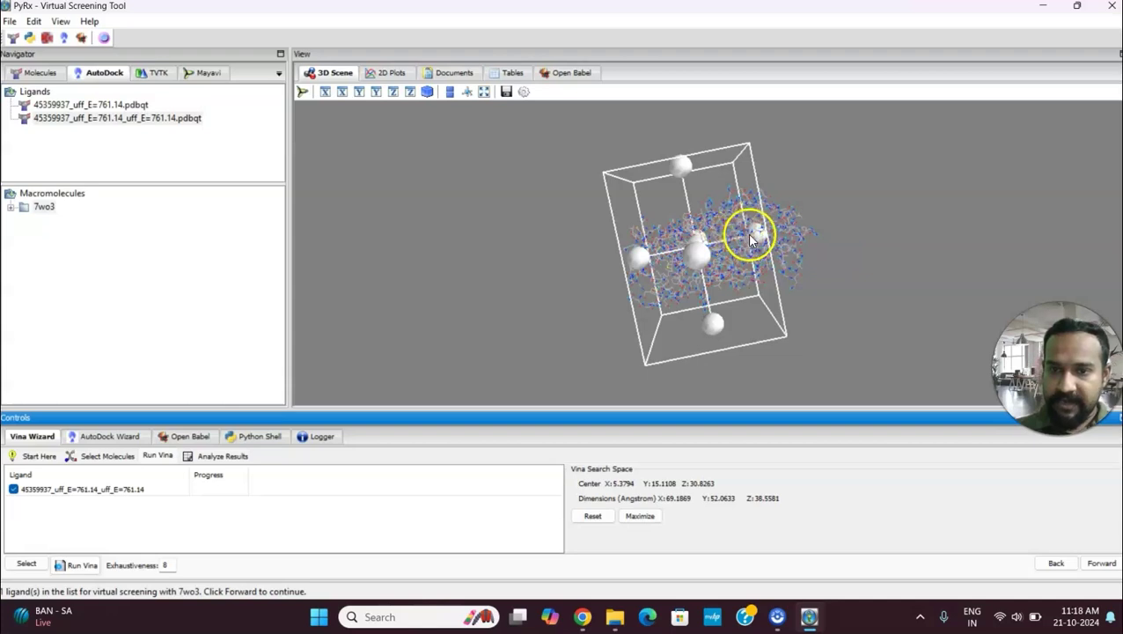
left_click_drag(756, 237, 825, 222)
left_click_drag(639, 256, 616, 262)
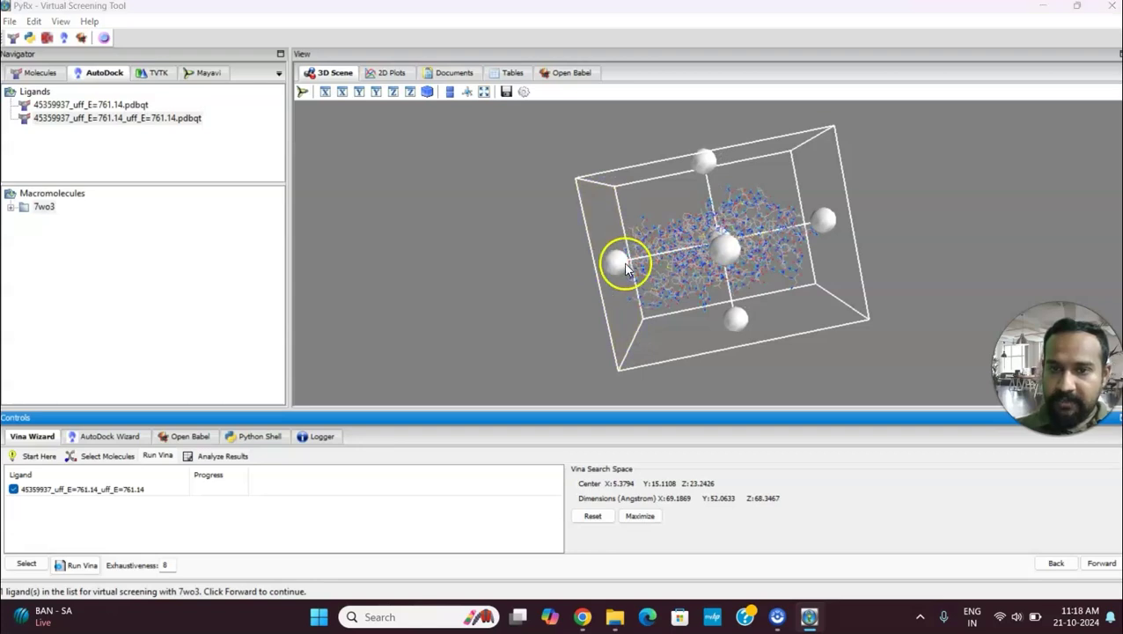
left_click(784, 279)
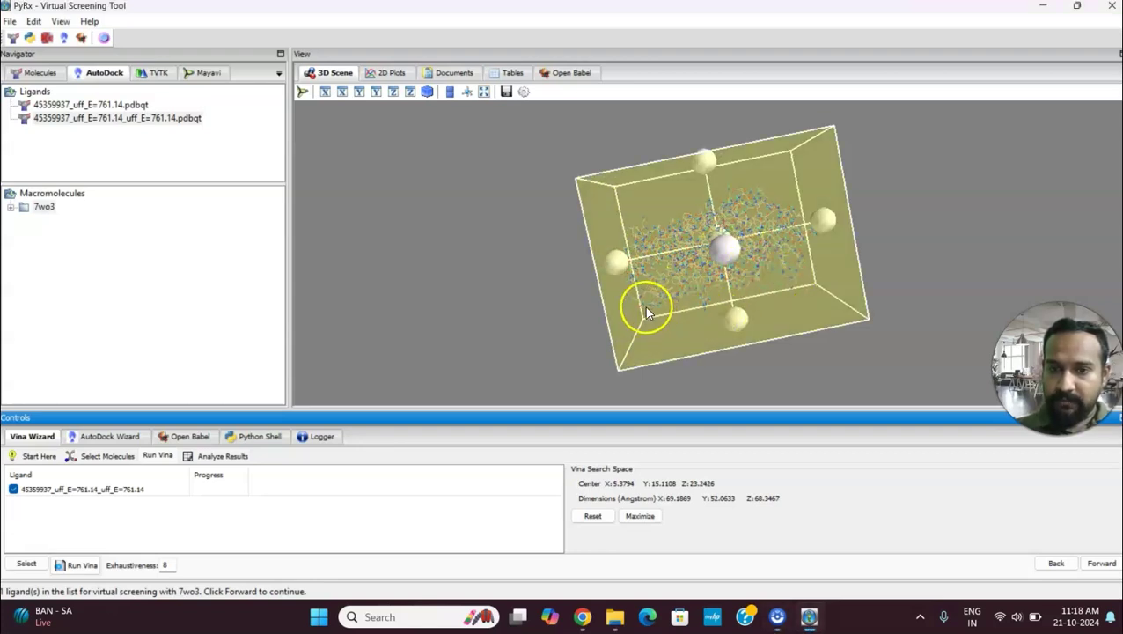
left_click_drag(647, 312, 783, 383)
left_click(915, 264)
left_click_drag(915, 264, 890, 262)
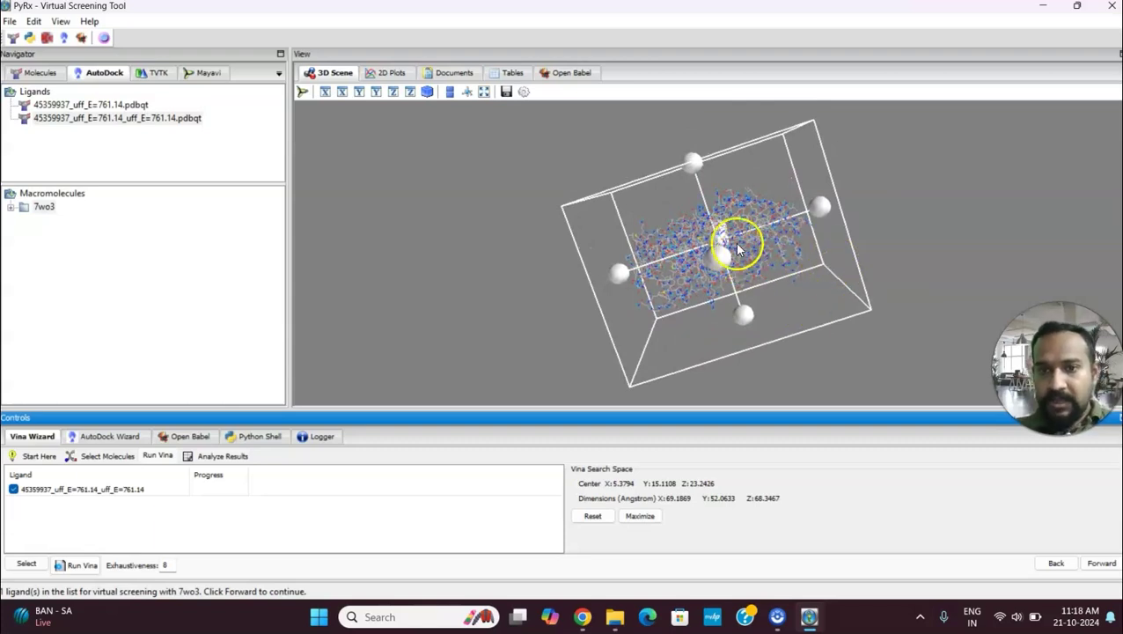
left_click(691, 165)
left_click_drag(690, 165, 696, 186)
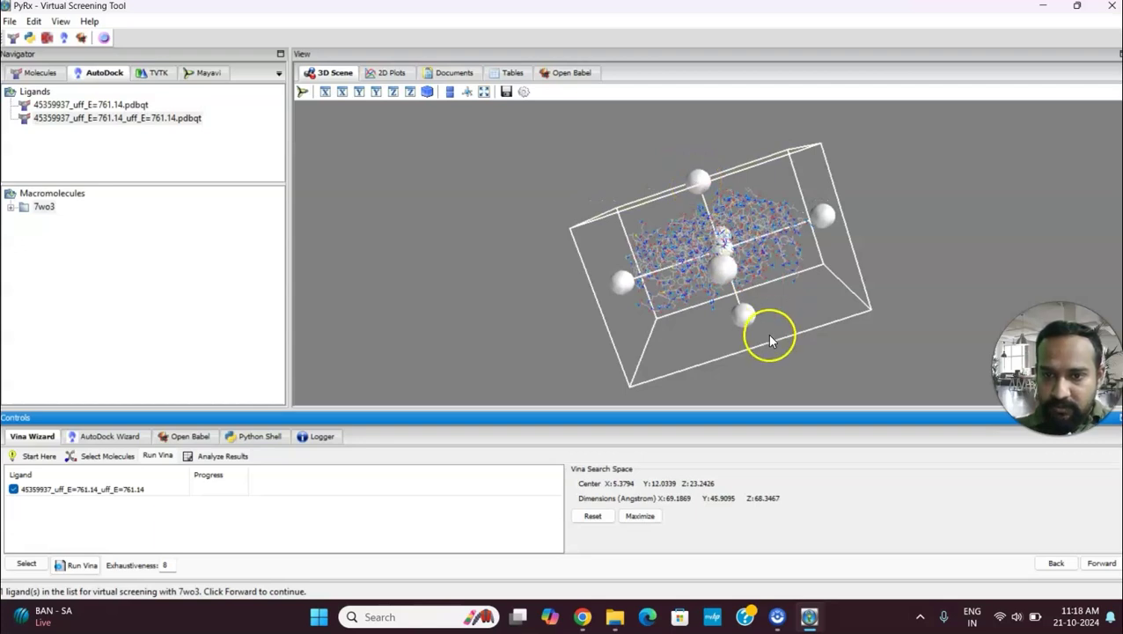
left_click_drag(744, 314, 746, 310)
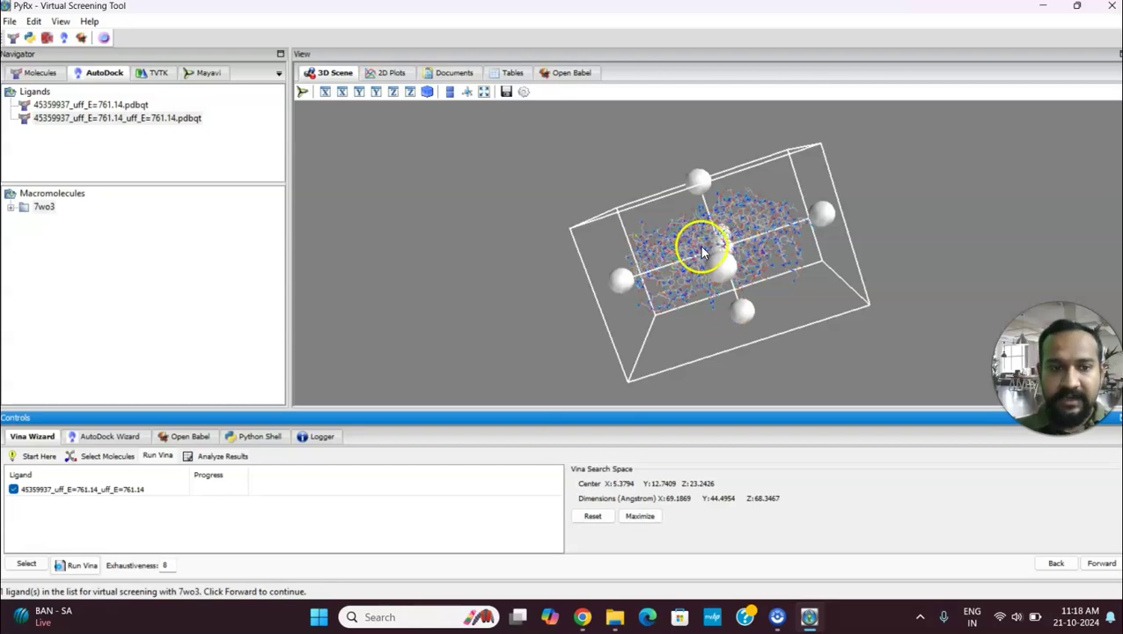
Step: Run Vina docking, producing 9 binding modes with a best affinity of -6.5 kcal/mol
left_click(1102, 563)
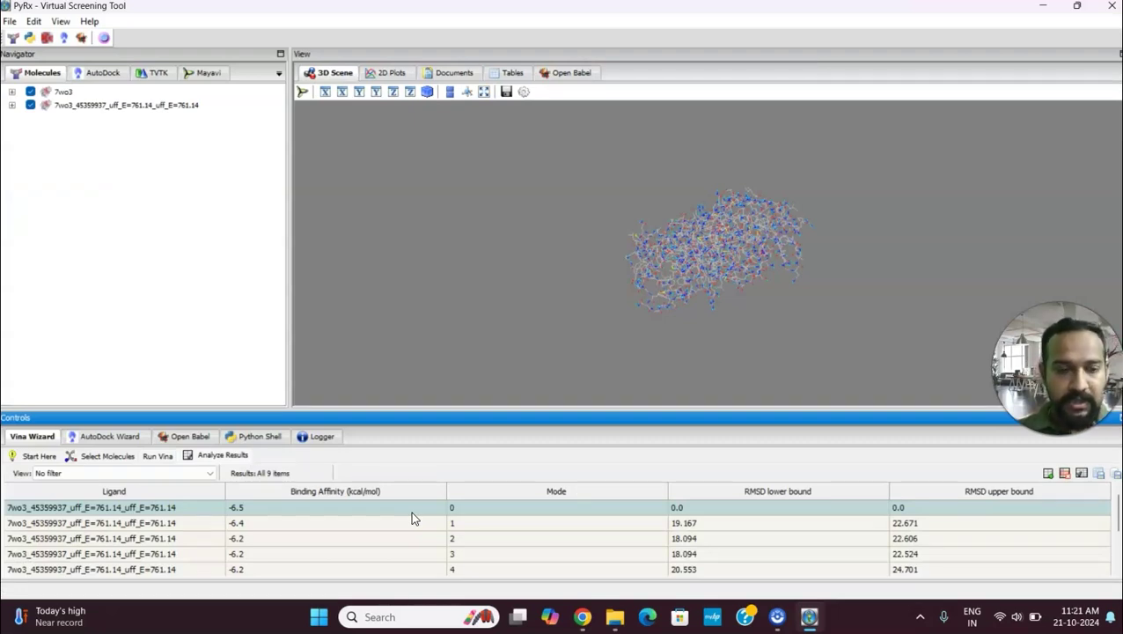
scroll(302, 531, "down", 1)
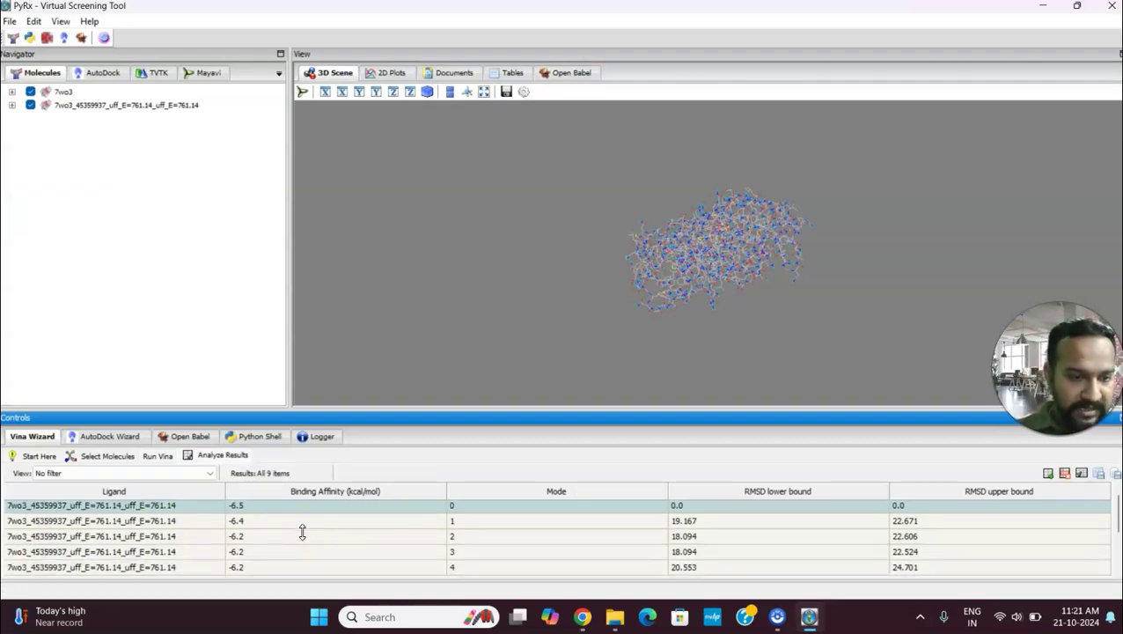
scroll(302, 532, "up", 1)
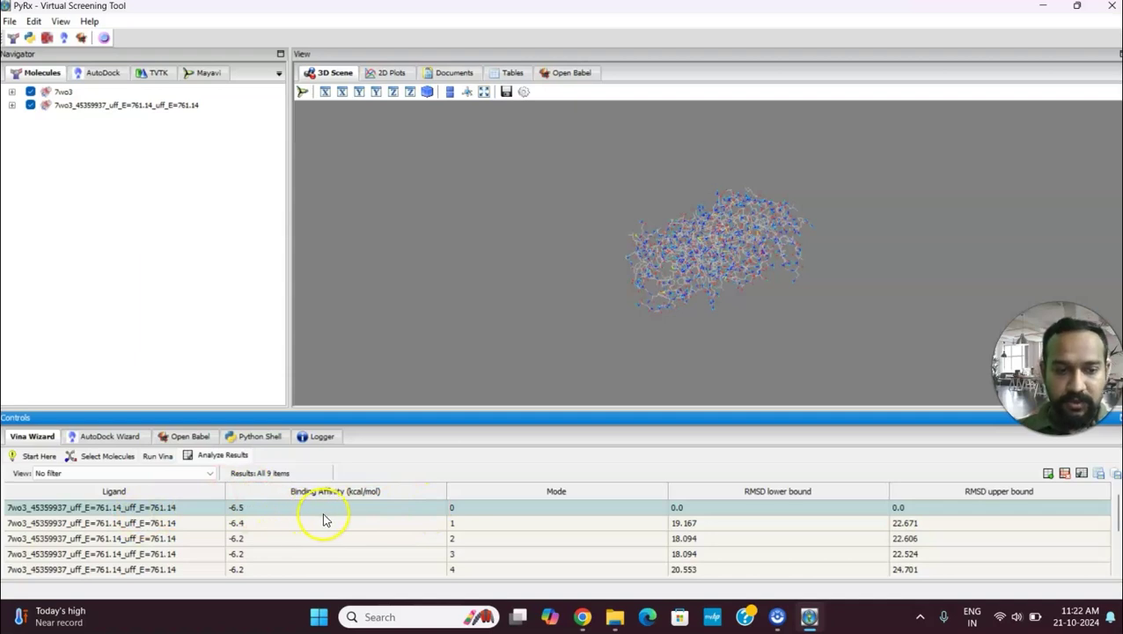
scroll(319, 520, "down", 1)
scroll(336, 549, "down", 1)
scroll(336, 549, "up", 1)
scroll(335, 550, "up", 1)
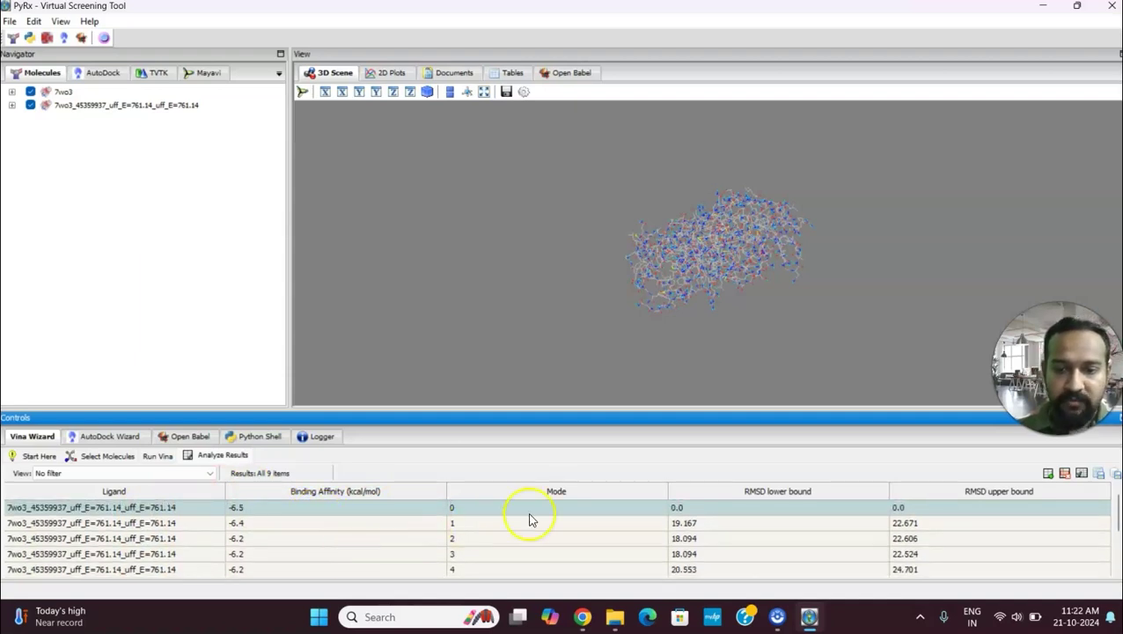